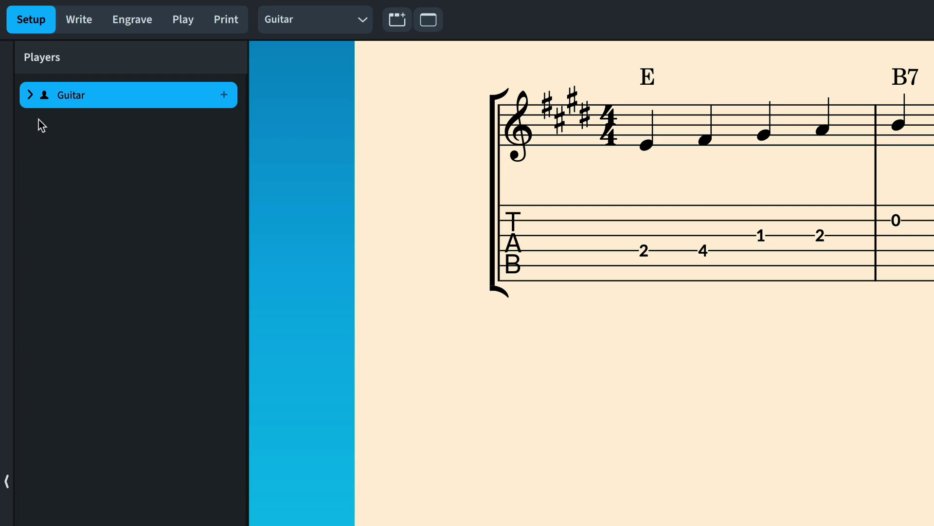
Expand the Guitar player in the Players panel so its Guitar instrument appears
{"action": "left_click", "coordinate": [31, 95]}
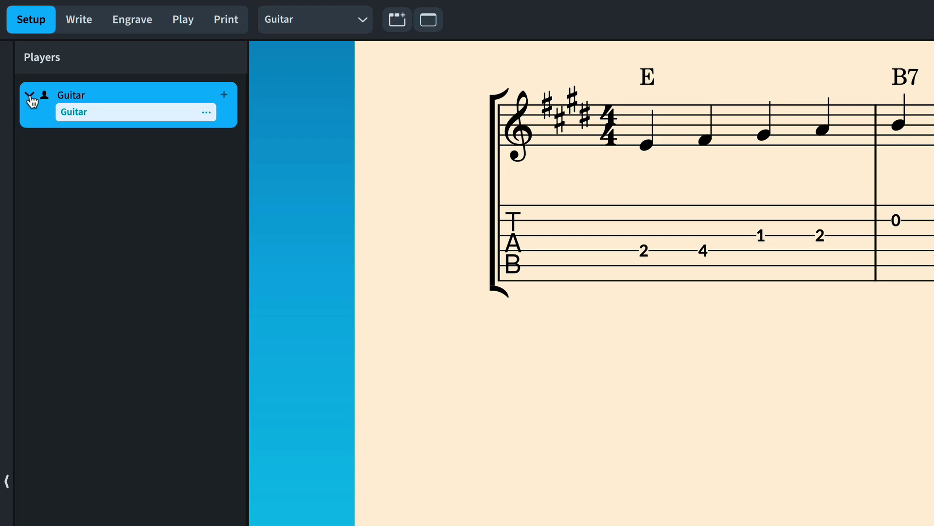
Give the guitar a full capo across all six strings at fret 5 in Edit Strings and Tuning
{"action": "left_click", "coordinate": [206, 112]}
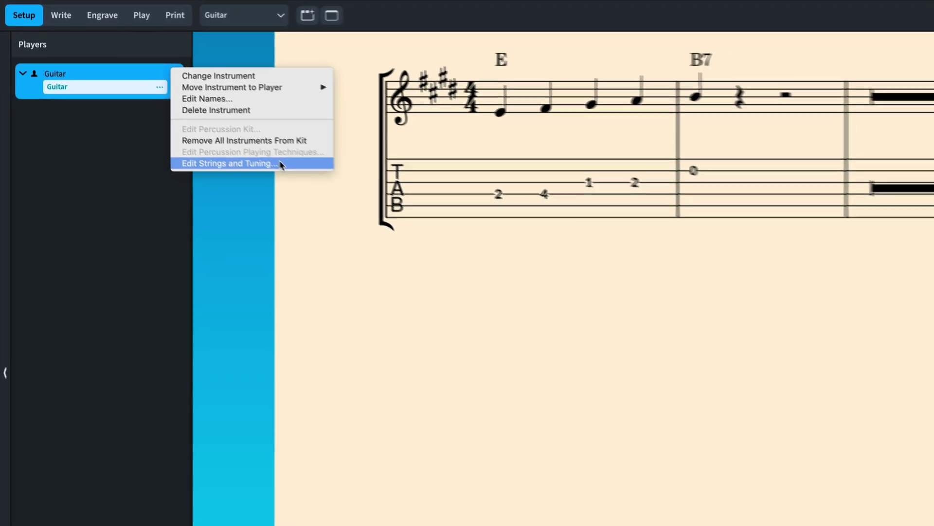
{"action": "left_click", "coordinate": [343, 210]}
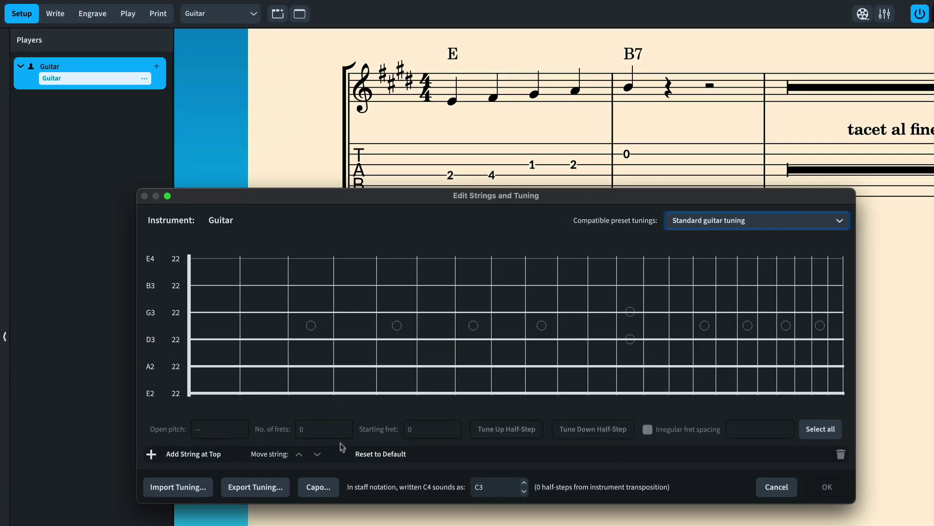
{"action": "left_click", "coordinate": [334, 492]}
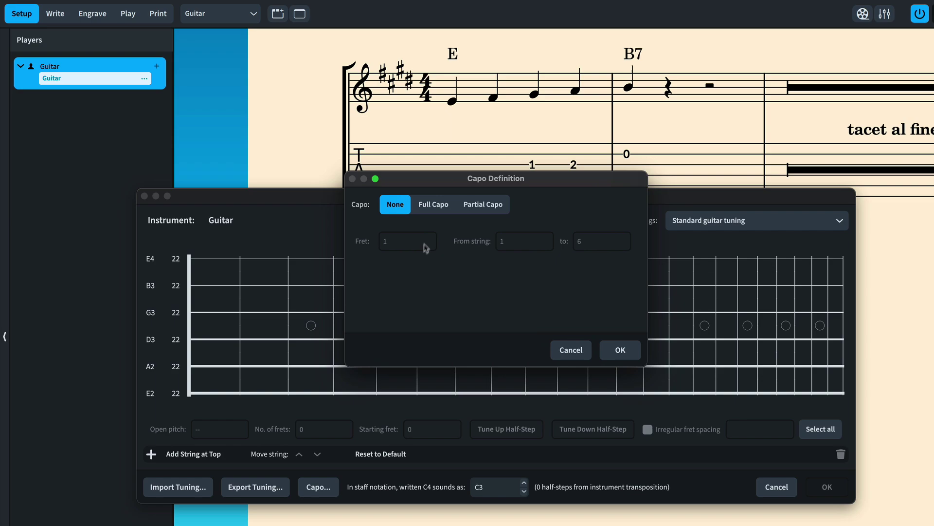
{"action": "left_click", "coordinate": [433, 205]}
{"action": "left_click", "coordinate": [432, 236]}
{"action": "left_click", "coordinate": [432, 236]}
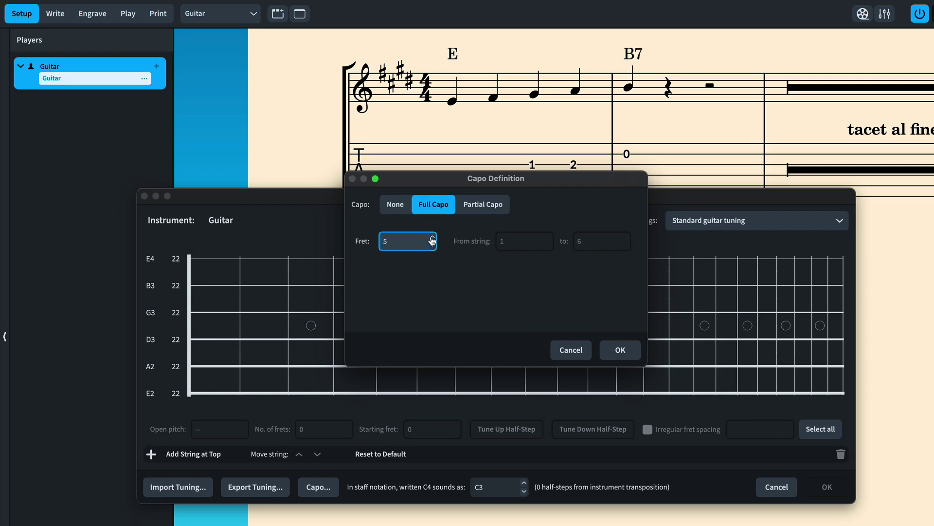
{"action": "left_click", "coordinate": [612, 349]}
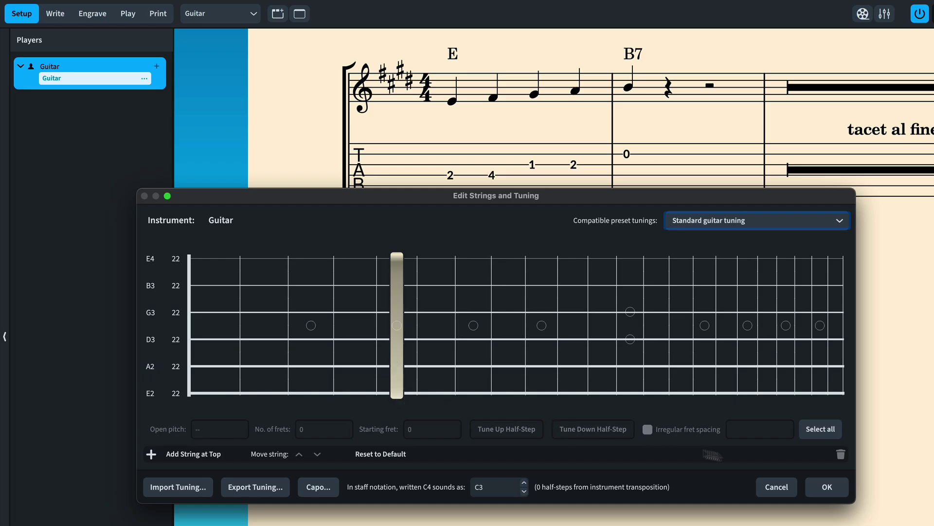
{"action": "left_click", "coordinate": [825, 489]}
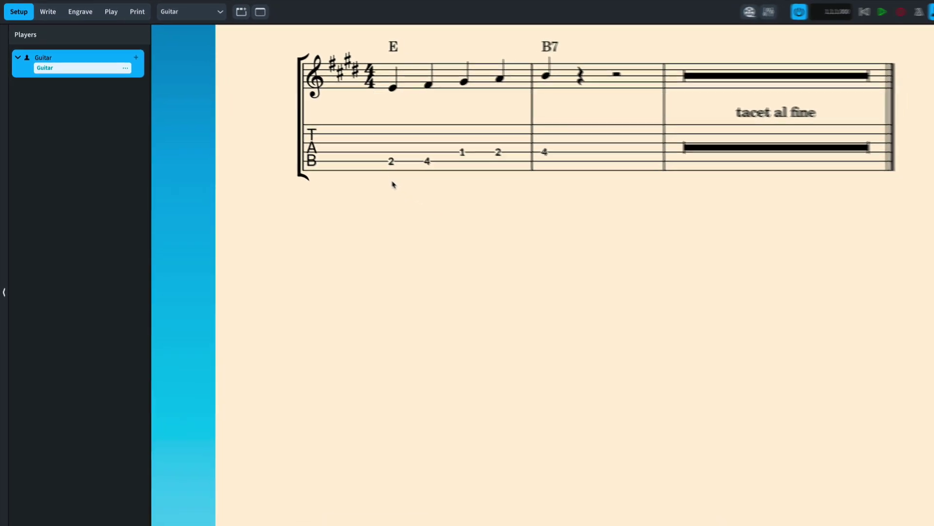
Switch to Write mode to see the guitar fretboard with the capo at fret 5
{"action": "left_click", "coordinate": [45, 12]}
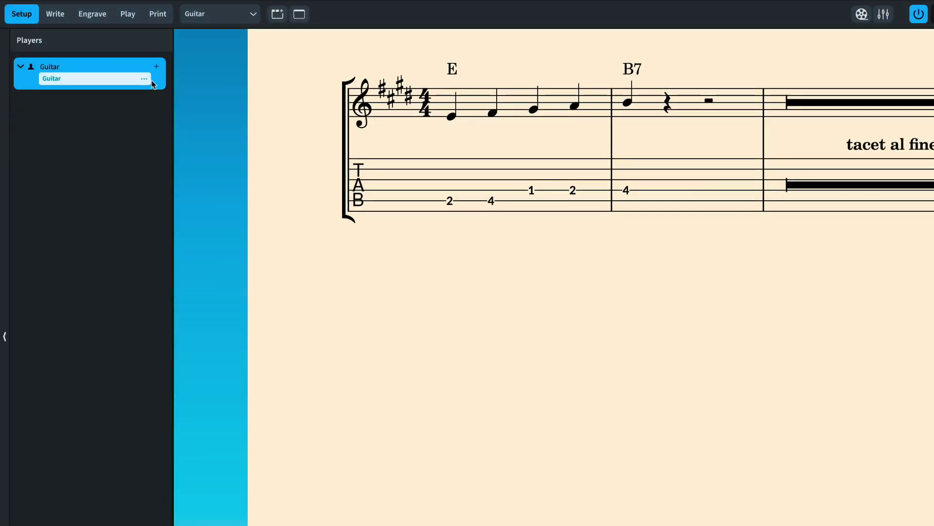
In Edit Strings and Tuning, raise the pitch that written C4 sounds as up toward F3
{"action": "left_click", "coordinate": [144, 78]}
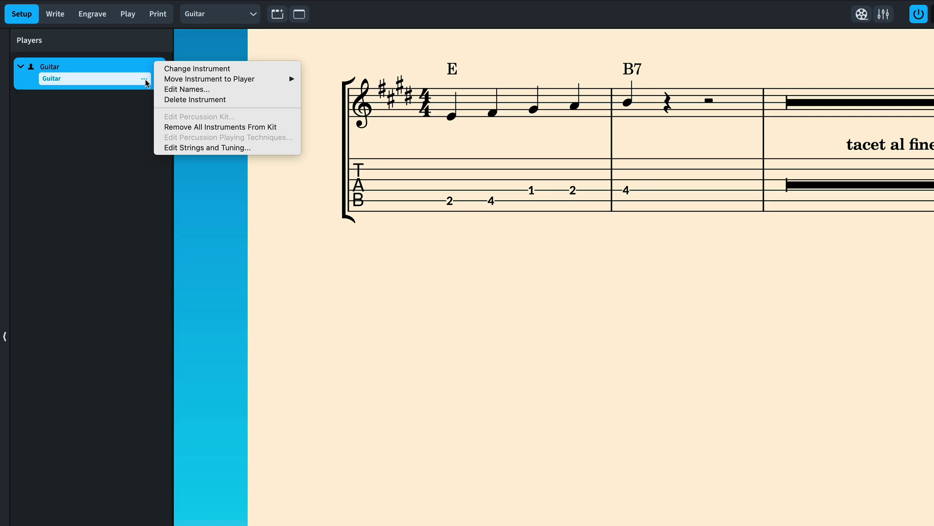
{"action": "left_click", "coordinate": [253, 149]}
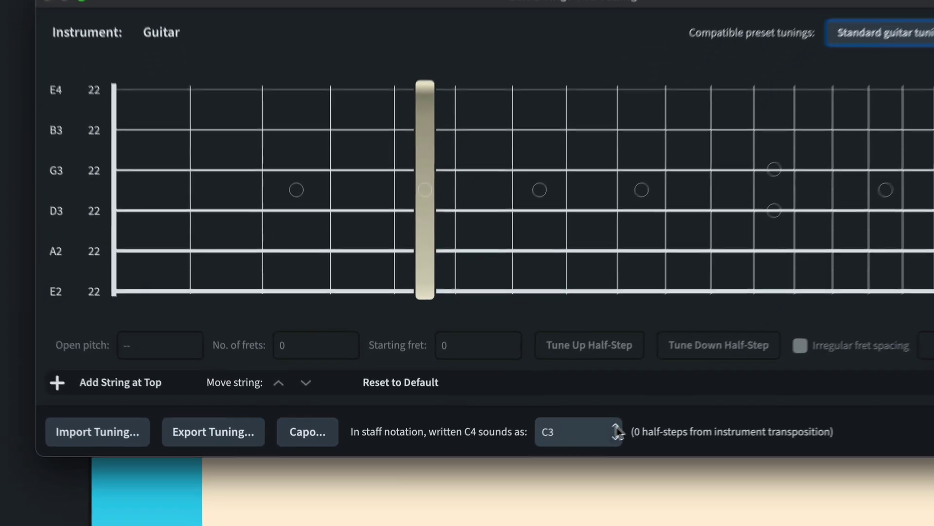
{"action": "left_click", "coordinate": [617, 428]}
{"action": "left_click", "coordinate": [617, 428]}
{"action": "left_click", "coordinate": [616, 428]}
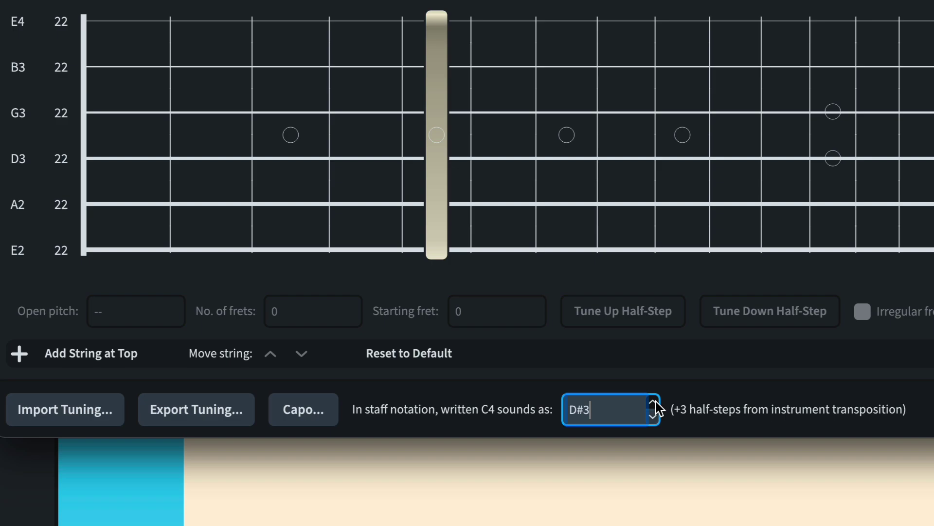
{"action": "left_click", "coordinate": [653, 403]}
{"action": "left_click", "coordinate": [653, 403]}
{"action": "left_click", "coordinate": [653, 403]}
{"action": "left_click", "coordinate": [653, 402]}
{"action": "left_click", "coordinate": [653, 403]}
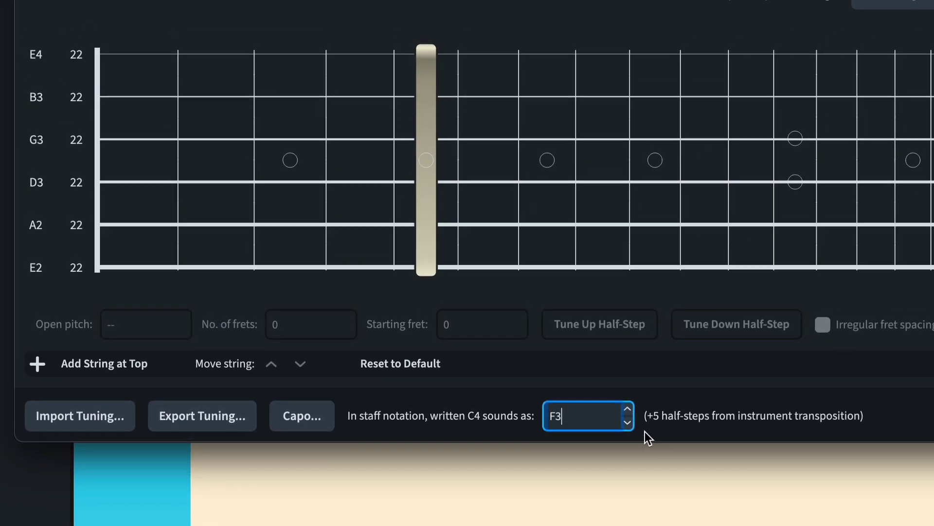
Adjust the sounding transposition down and back up until written C4 sounds as F3
{"action": "left_click", "coordinate": [627, 422]}
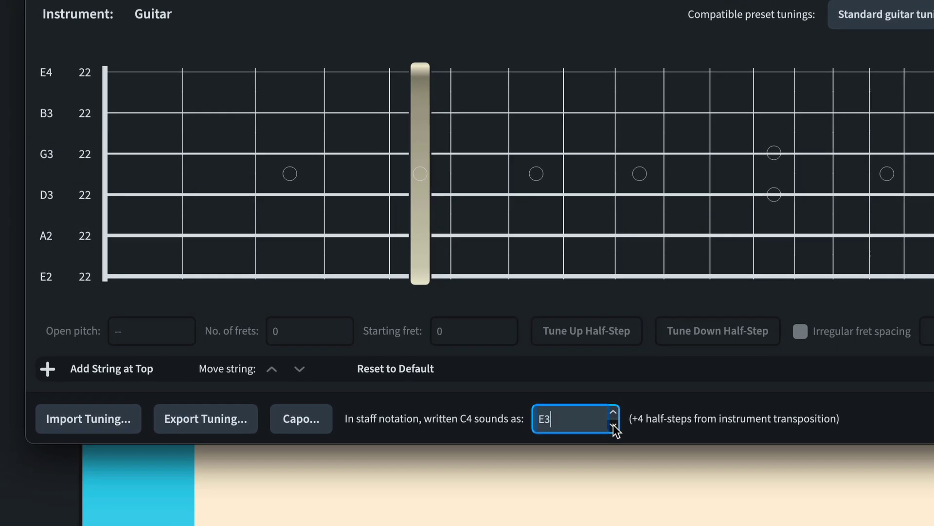
{"action": "left_click", "coordinate": [613, 426]}
{"action": "left_click", "coordinate": [613, 426]}
{"action": "left_click", "coordinate": [613, 425]}
{"action": "left_click", "coordinate": [614, 426]}
{"action": "left_click", "coordinate": [614, 426]}
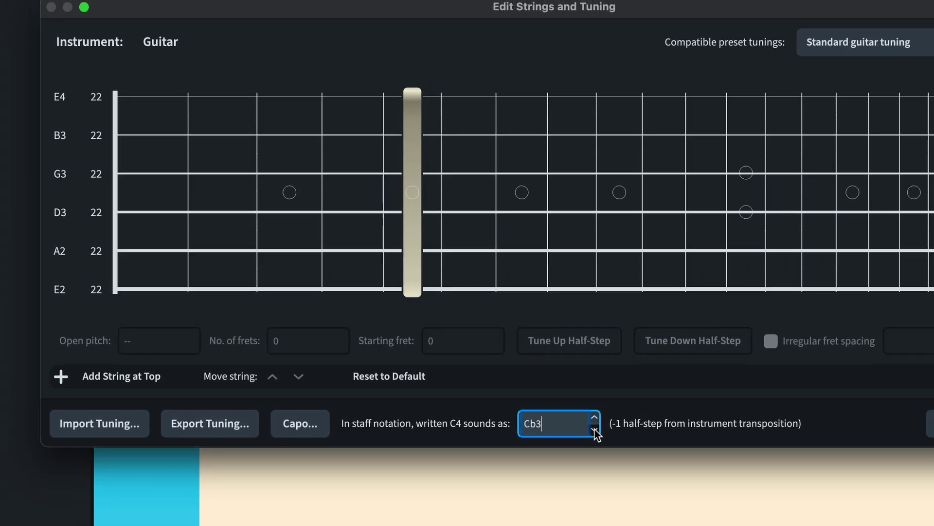
{"action": "left_click", "coordinate": [595, 429]}
{"action": "left_click", "coordinate": [594, 417]}
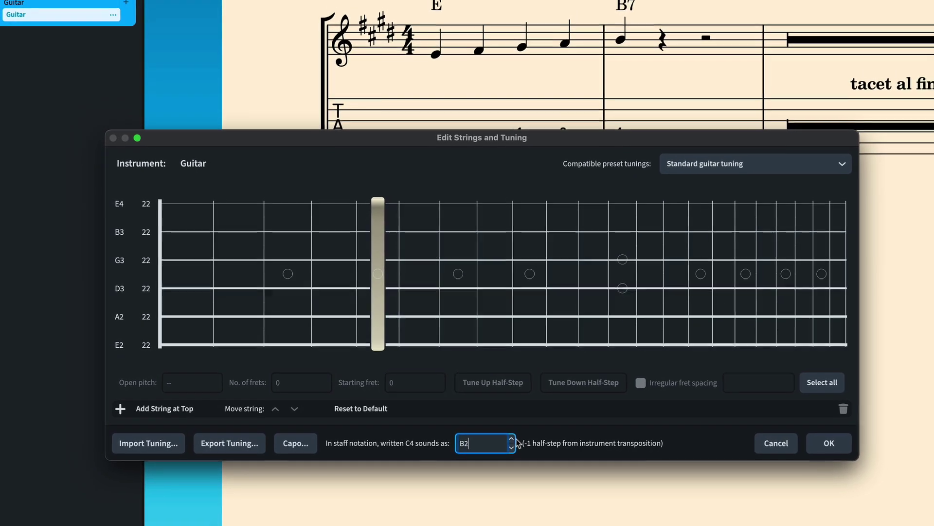
{"action": "left_click", "coordinate": [512, 439]}
{"action": "left_click", "coordinate": [511, 439]}
{"action": "left_click", "coordinate": [511, 439]}
{"action": "left_click", "coordinate": [512, 439]}
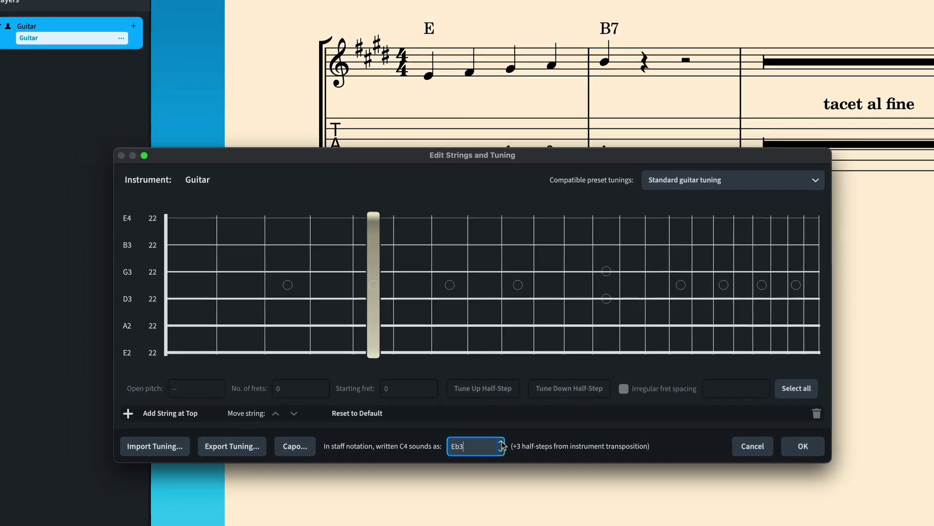
{"action": "left_click", "coordinate": [502, 442]}
{"action": "left_click", "coordinate": [501, 442]}
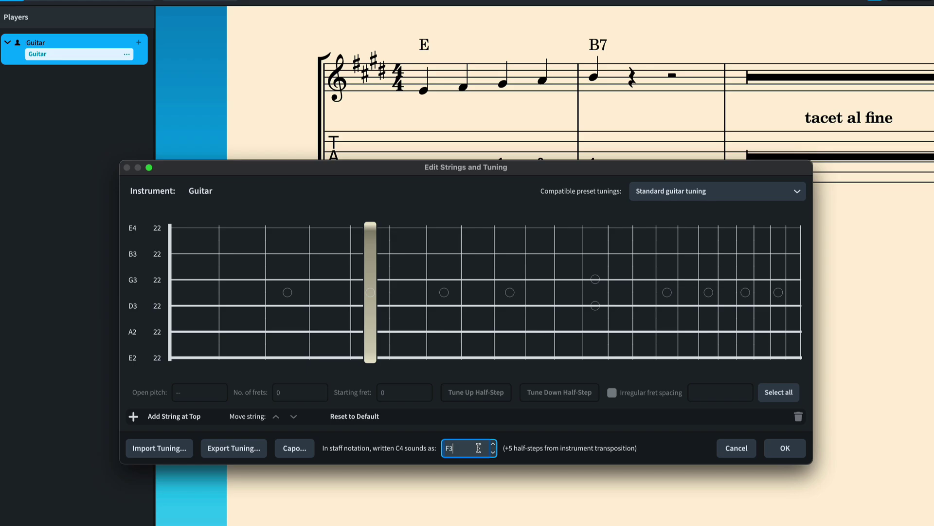
Confirm the F3 transposition and set the Guitar part to use fretted instrument transposition for notation
{"action": "left_click", "coordinate": [785, 448]}
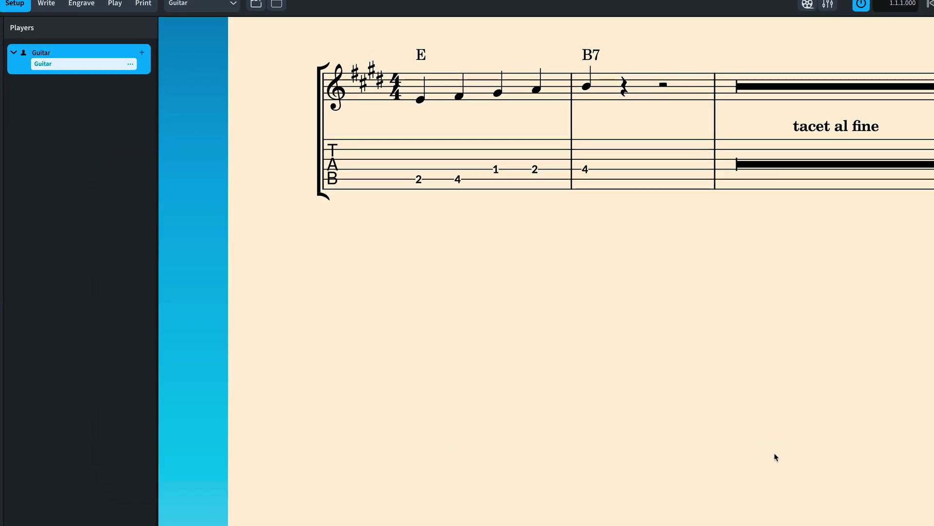
{"action": "type", "text": "j"}
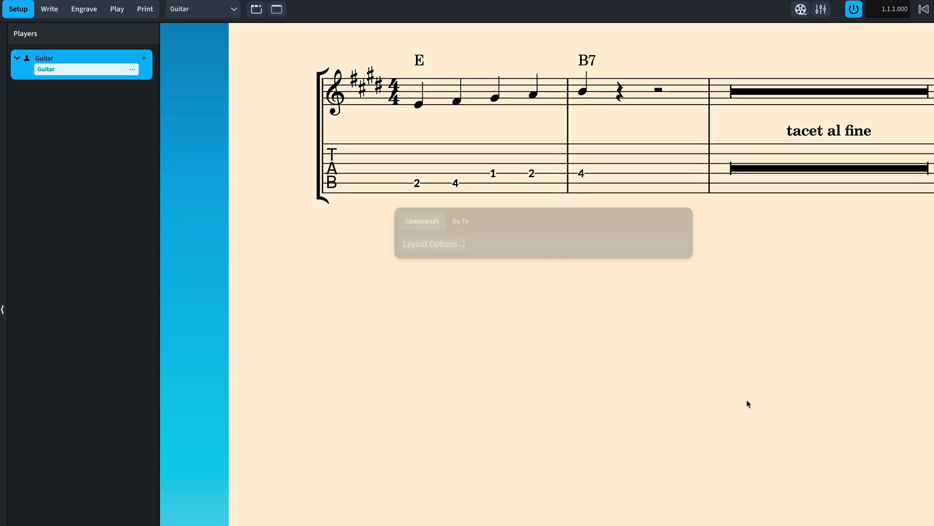
{"action": "type", "text": "players"}
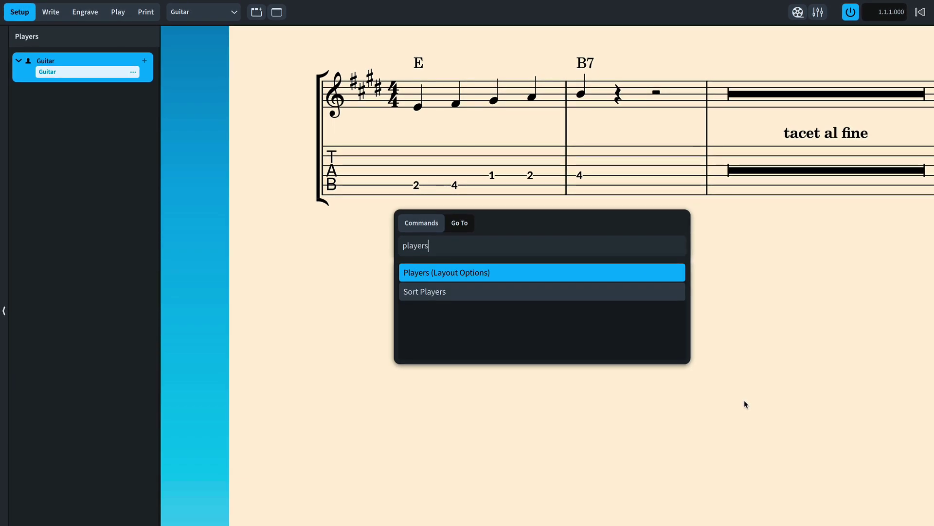
{"action": "key", "text": "Return"}
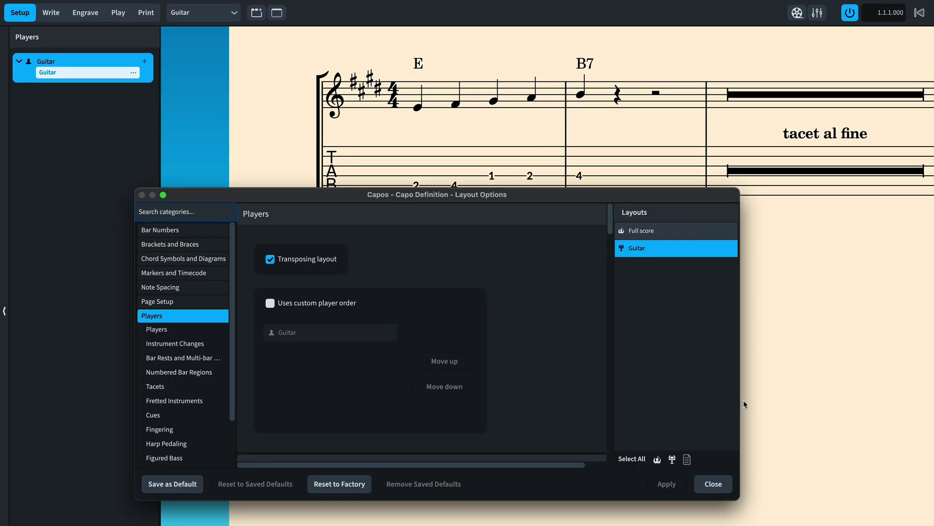
{"action": "left_click", "coordinate": [190, 403]}
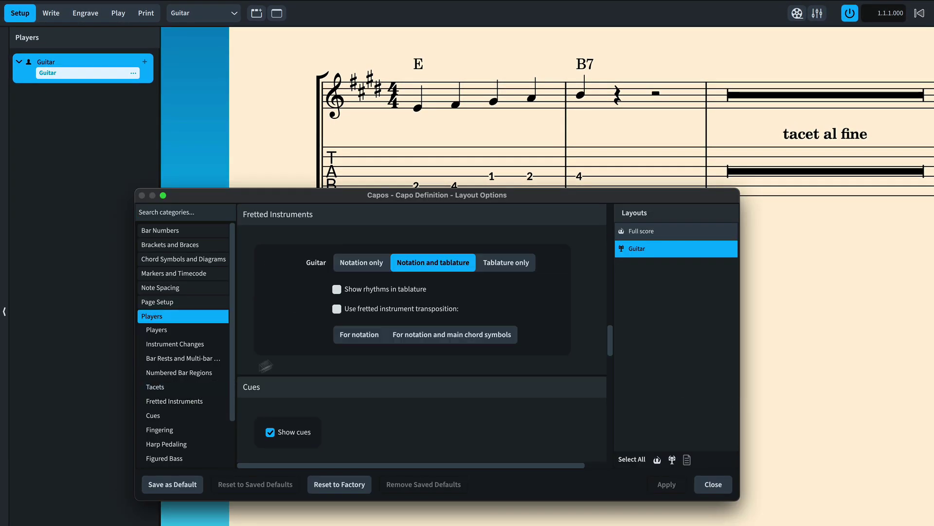
{"action": "left_click", "coordinate": [337, 310]}
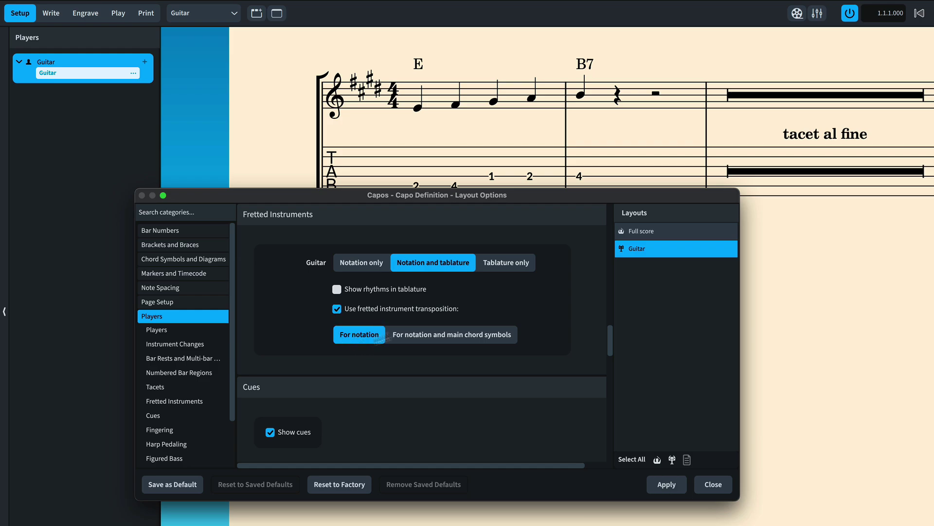
{"action": "left_click_drag", "start_coordinate": [596, 196], "coordinate": [626, 214]}
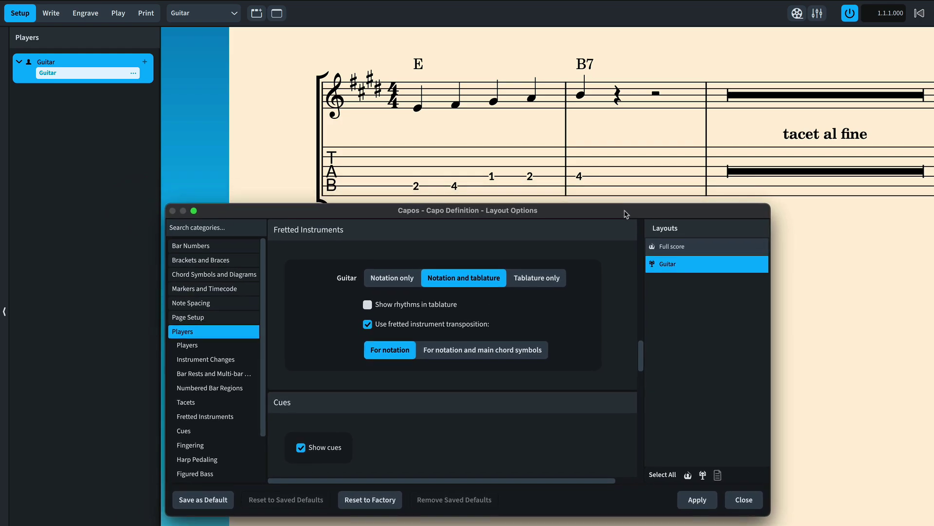
{"action": "left_click", "coordinate": [697, 499]}
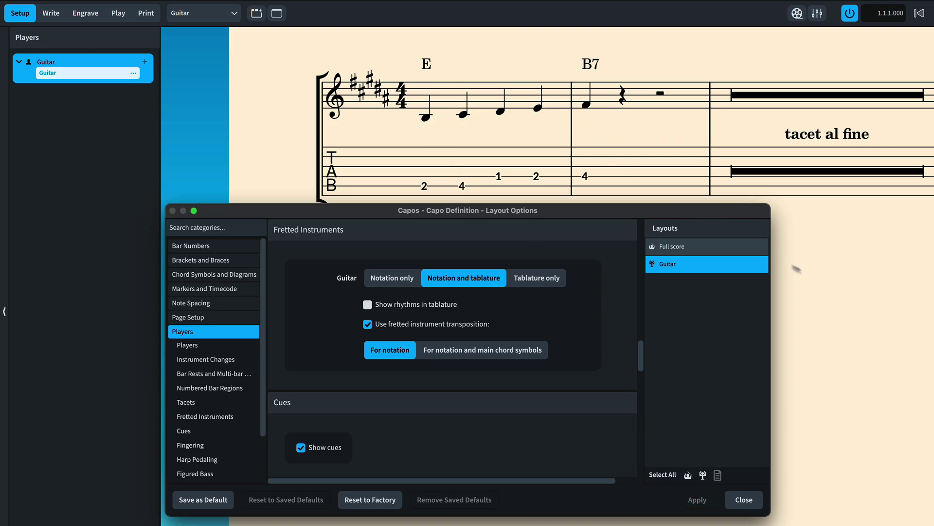
{"action": "left_click", "coordinate": [816, 276]}
{"action": "left_click", "coordinate": [738, 497]}
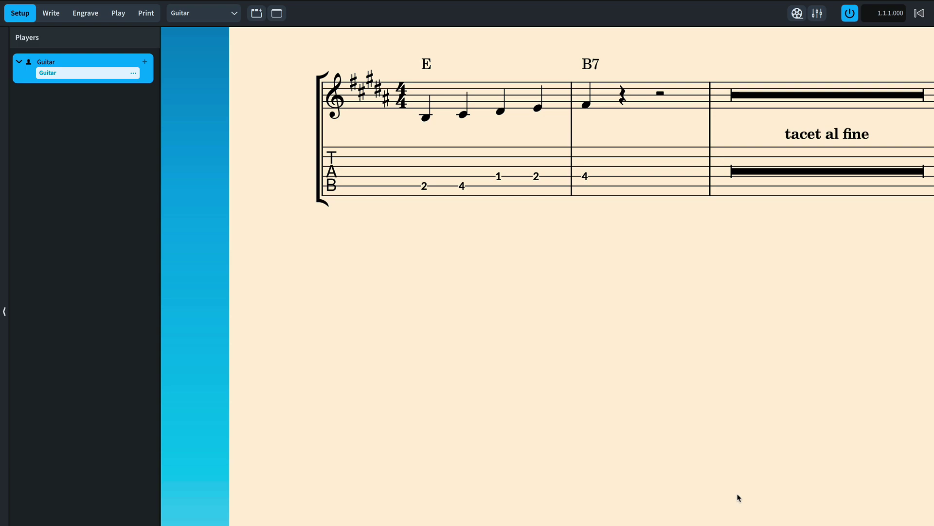
Switch the layout selector to Full score and zoom in
{"action": "left_click", "coordinate": [231, 18]}
{"action": "left_click", "coordinate": [209, 33]}
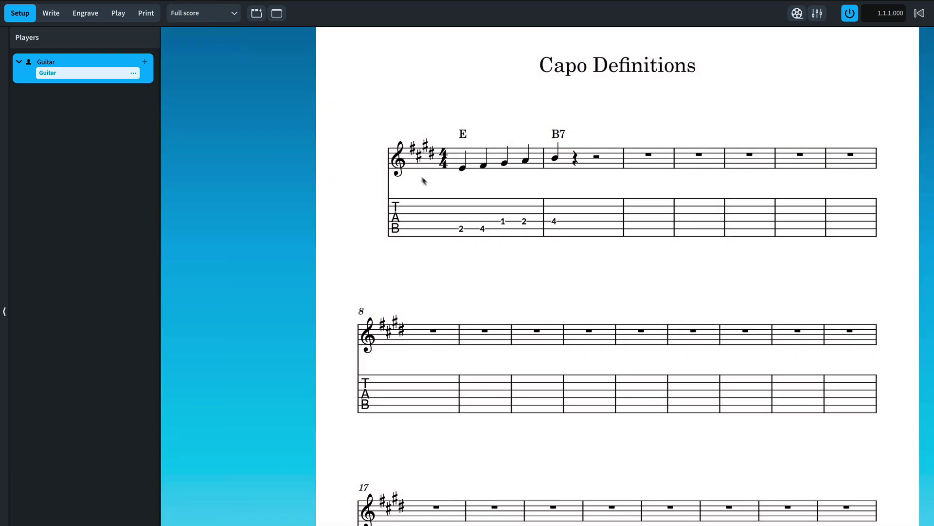
{"action": "key", "text": "super+equal"}
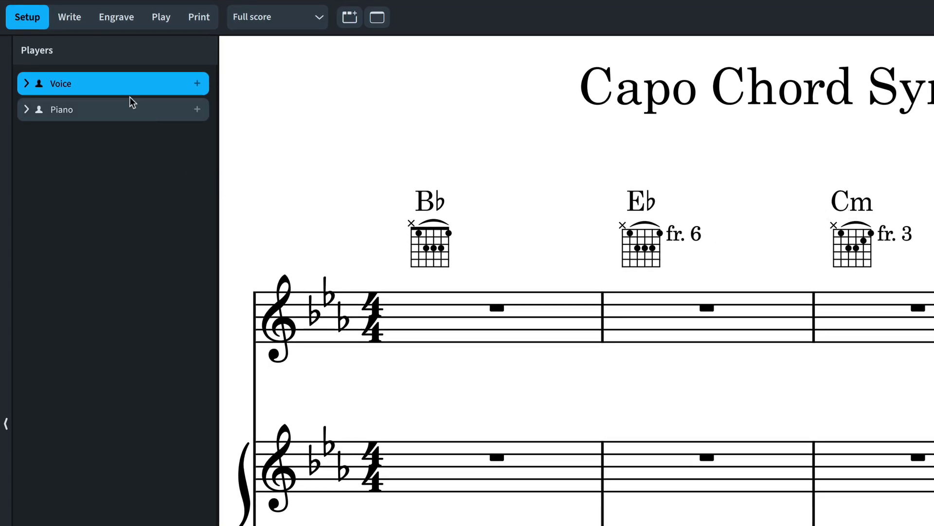
Set the Voice's capo chord symbol definition to Db4, one half-step up
{"action": "right_click", "coordinate": [104, 90]}
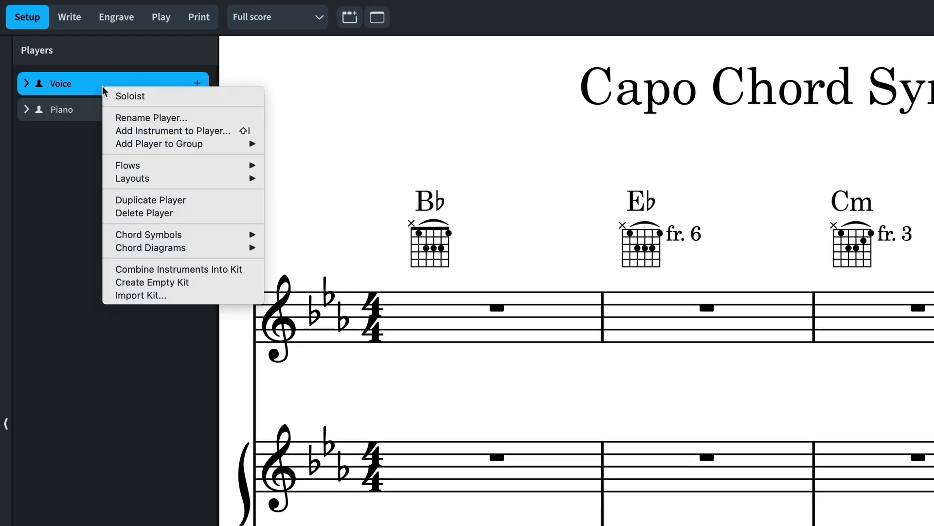
{"action": "mouse_move", "coordinate": [197, 239]}
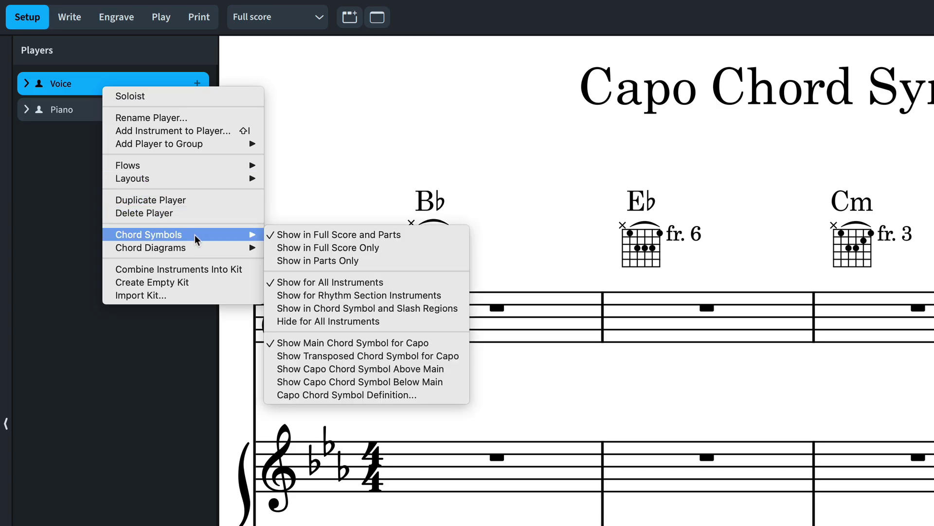
{"action": "left_click", "coordinate": [424, 399]}
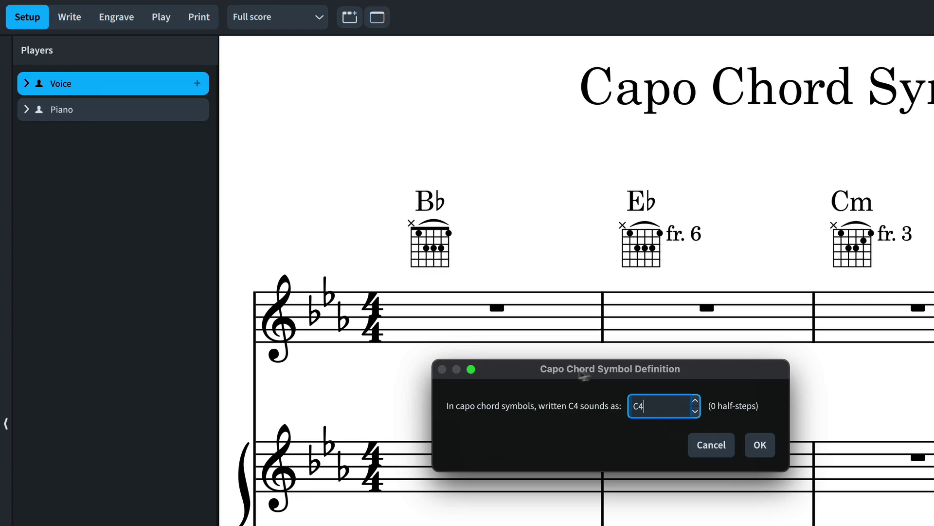
{"action": "left_click_drag", "start_coordinate": [653, 370], "coordinate": [586, 331]}
{"action": "left_click", "coordinate": [630, 363]}
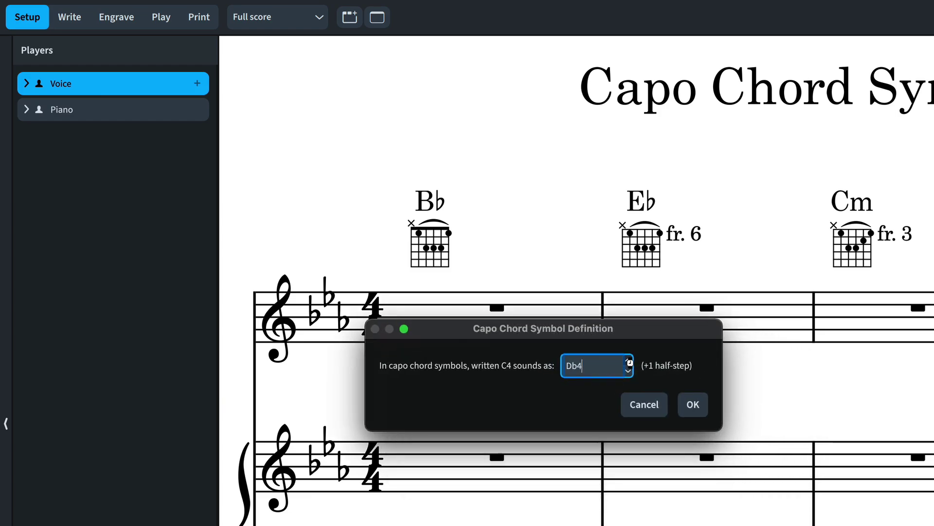
{"action": "left_click", "coordinate": [694, 404]}
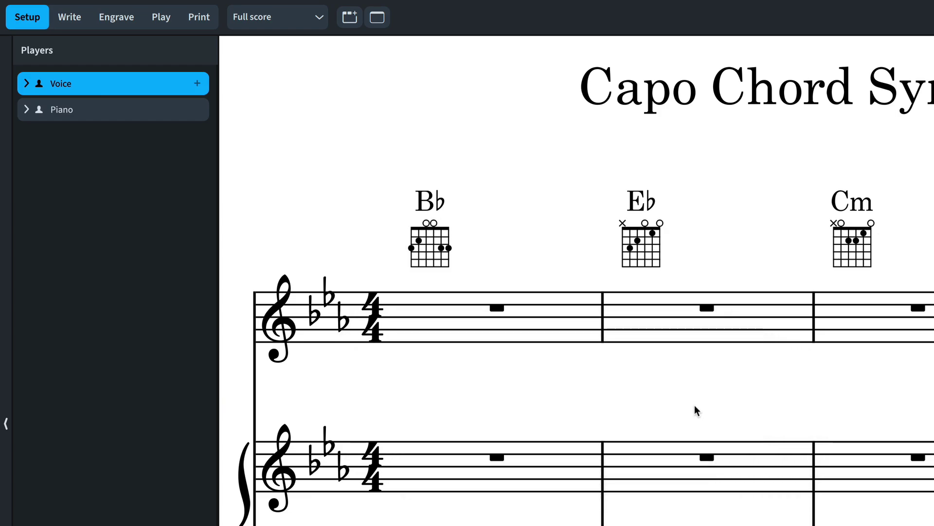
Show the transposed capo chord symbols below the Voice's main chord symbols
{"action": "right_click", "coordinate": [99, 83]}
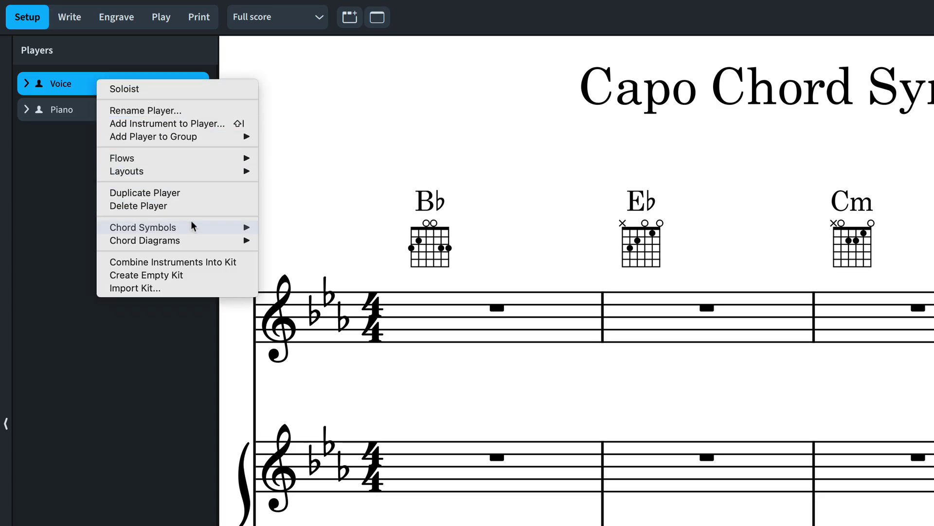
{"action": "mouse_move", "coordinate": [204, 229]}
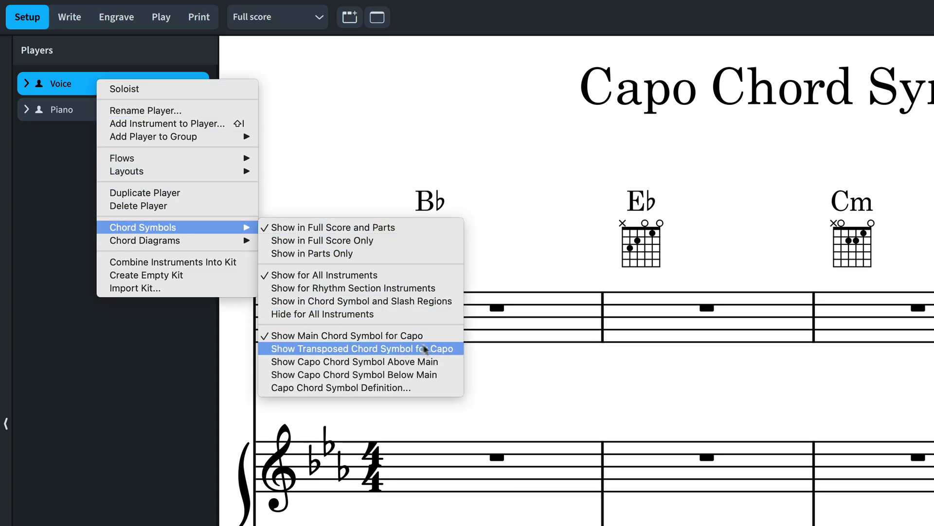
{"action": "left_click", "coordinate": [451, 374]}
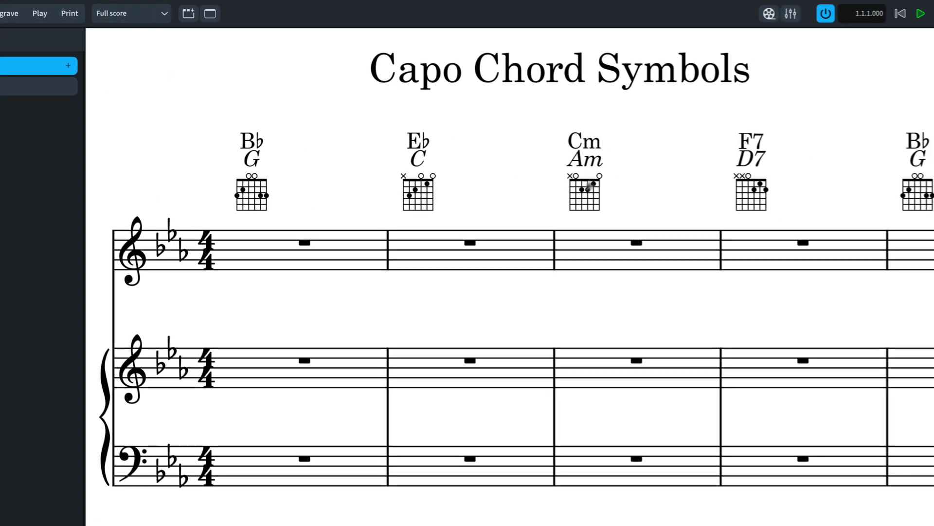
{"action": "key", "text": "super+shift+e"}
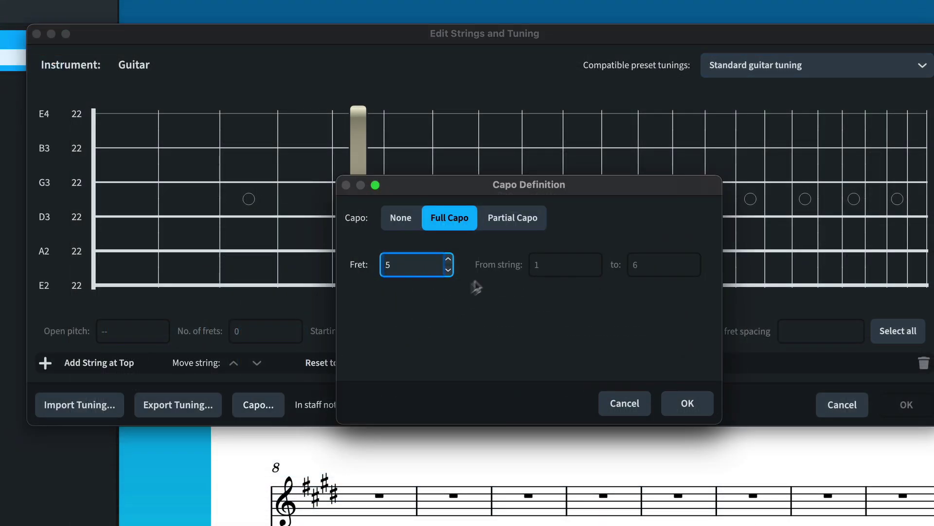
Change the fret-5 capo to a partial capo spanning strings 2 to 5
{"action": "left_click", "coordinate": [513, 219]}
{"action": "left_click", "coordinate": [597, 259]}
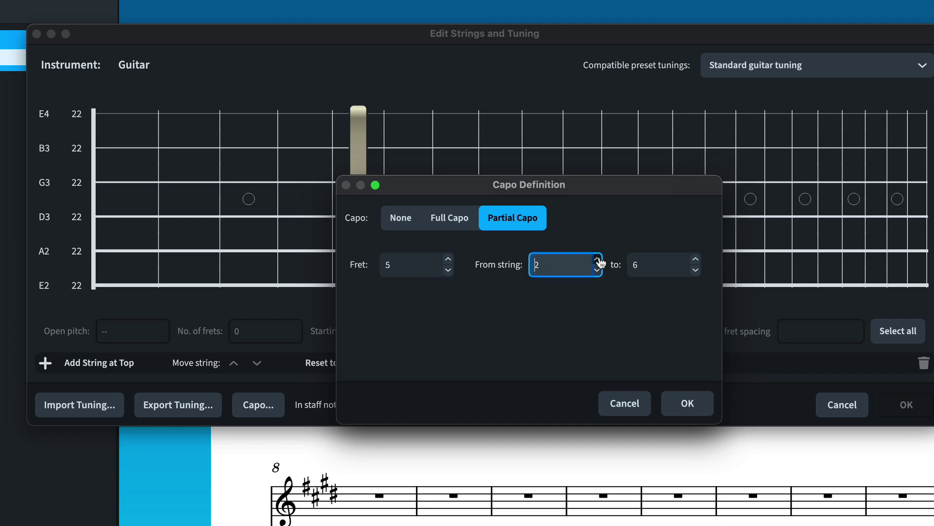
{"action": "left_click", "coordinate": [695, 270]}
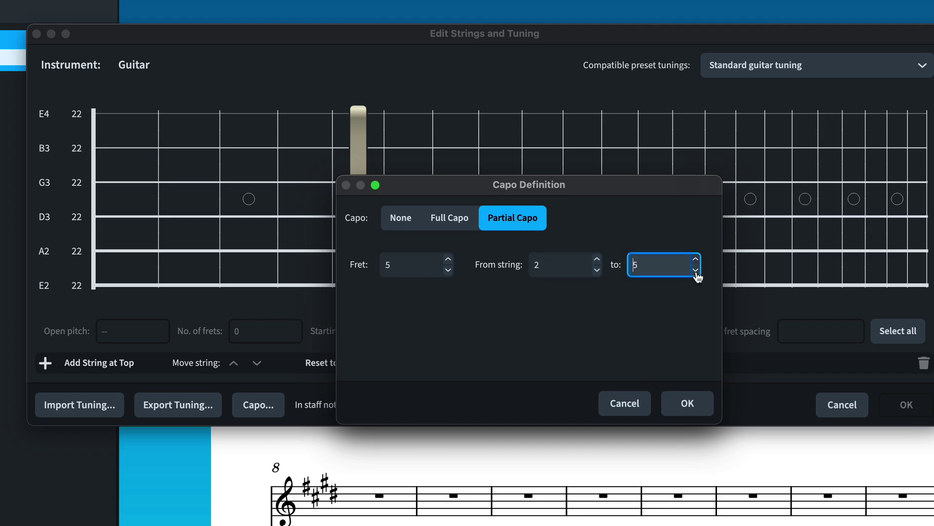
{"action": "left_click", "coordinate": [689, 402]}
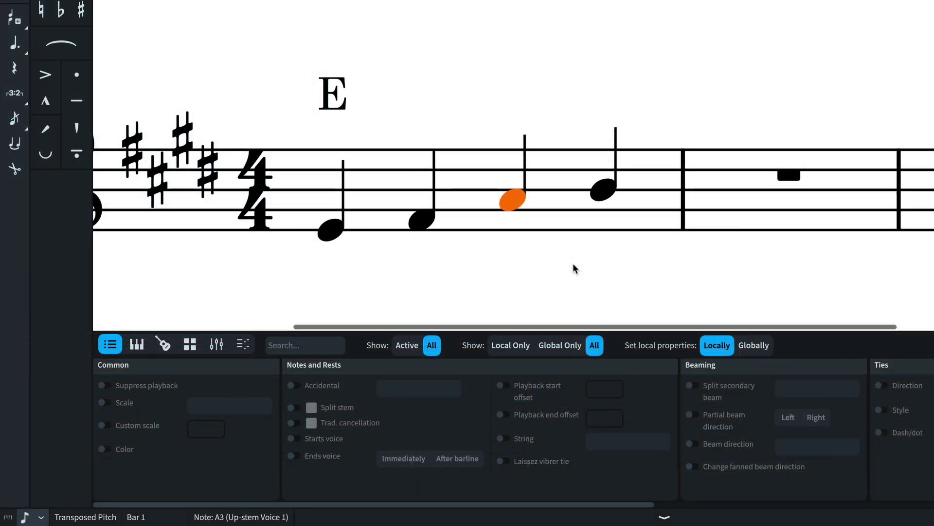
Add a (B7) chord symbol after the E chord
{"action": "key", "text": "shift+q"}
{"action": "type", "text": "(B7)"}
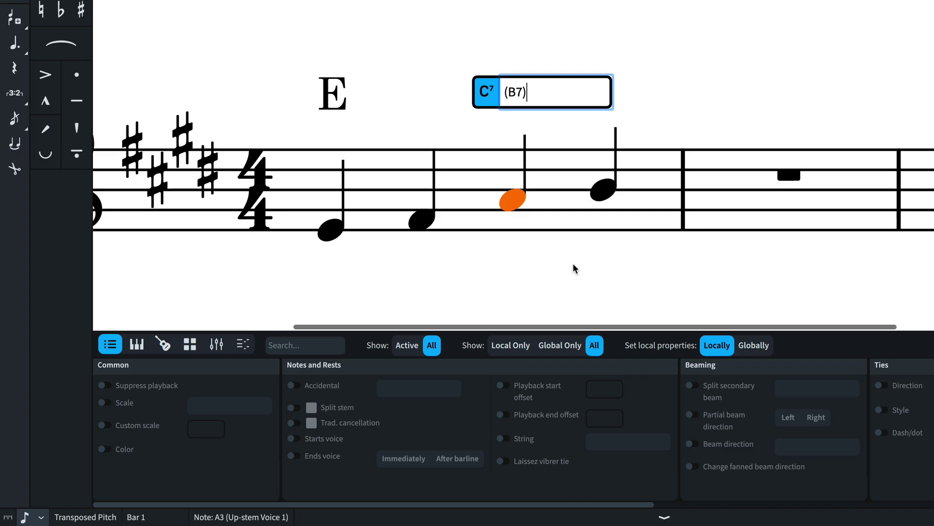
{"action": "key", "text": "Escape"}
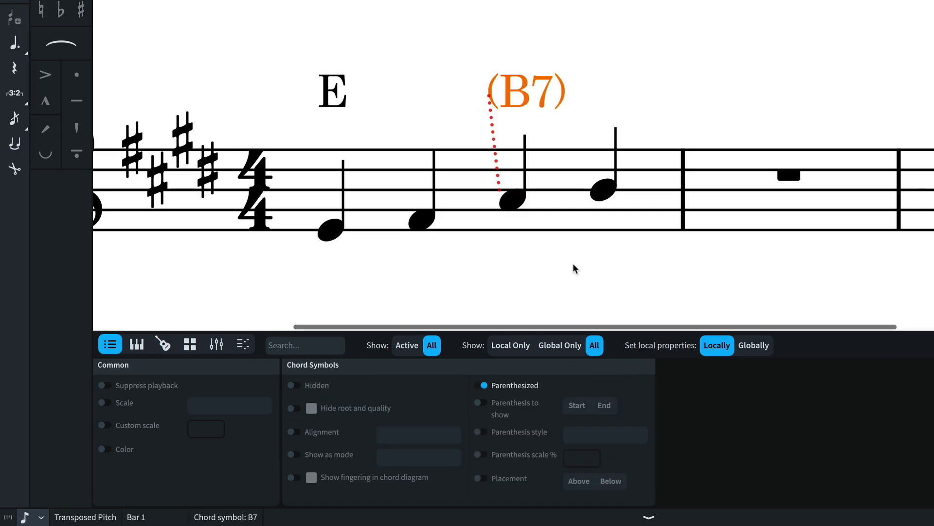
Parenthesize E and B7 together: opening parenthesis on E, closing parenthesis on B7
{"action": "left_click", "coordinate": [333, 103]}
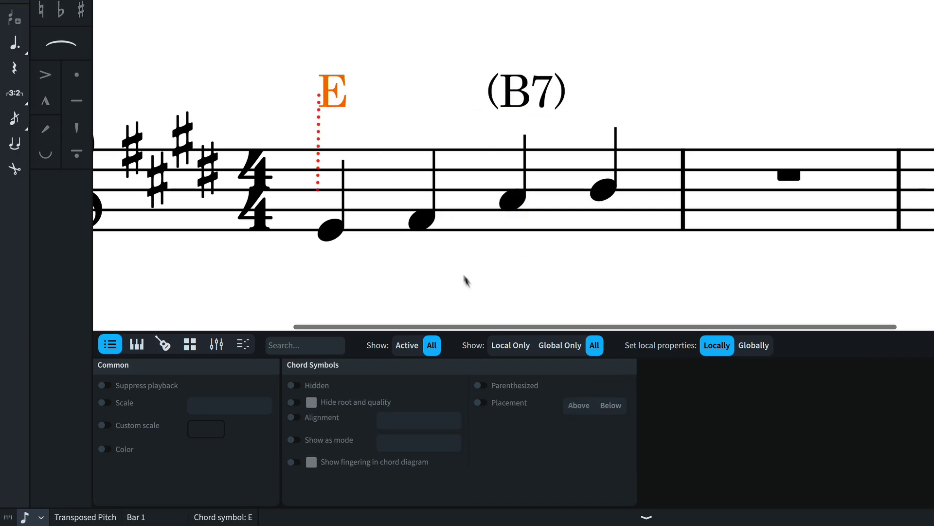
{"action": "left_click", "coordinate": [479, 385]}
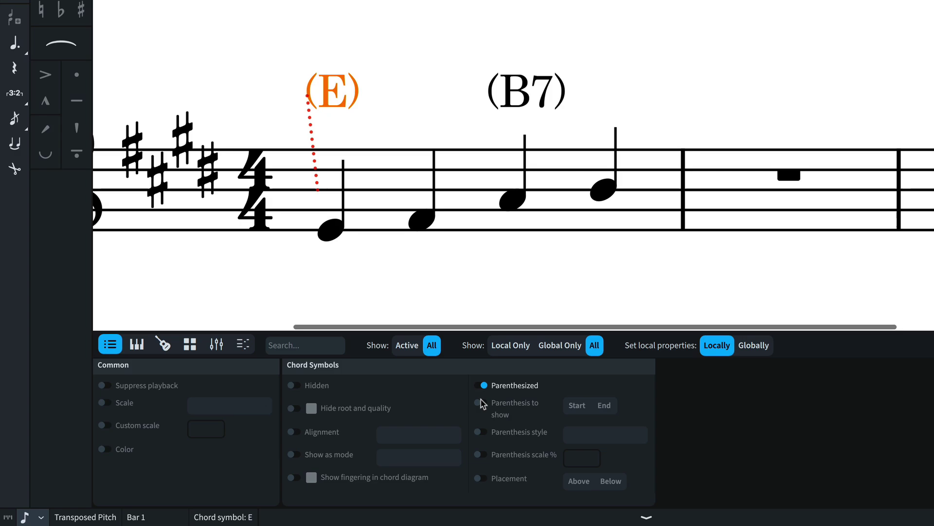
{"action": "left_click", "coordinate": [482, 403]}
{"action": "left_click", "coordinate": [529, 92]}
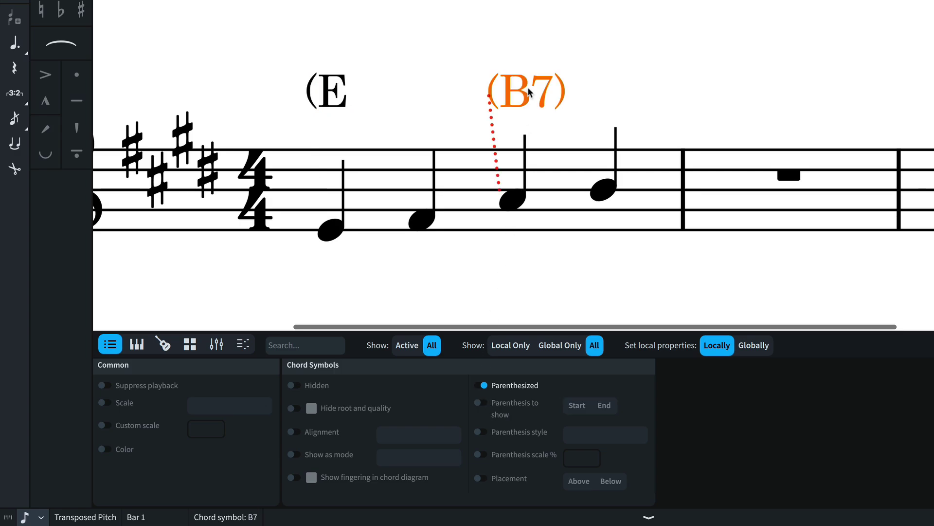
{"action": "left_click", "coordinate": [481, 404]}
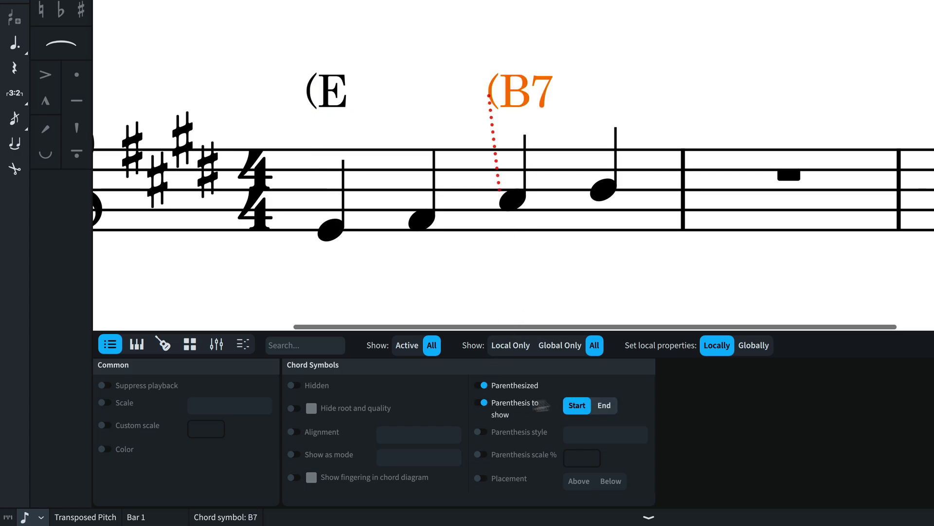
{"action": "left_click", "coordinate": [604, 406]}
Set the parenthesis style of both chord symbols to Slender/tall
{"action": "left_click", "coordinate": [334, 107], "text": "ctrl"}
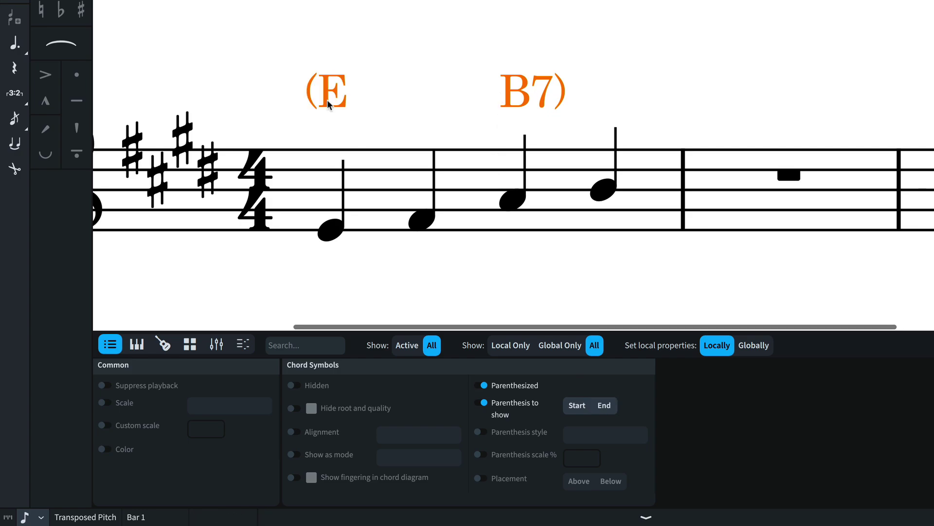
{"action": "left_click", "coordinate": [479, 433]}
{"action": "left_click", "coordinate": [586, 440]}
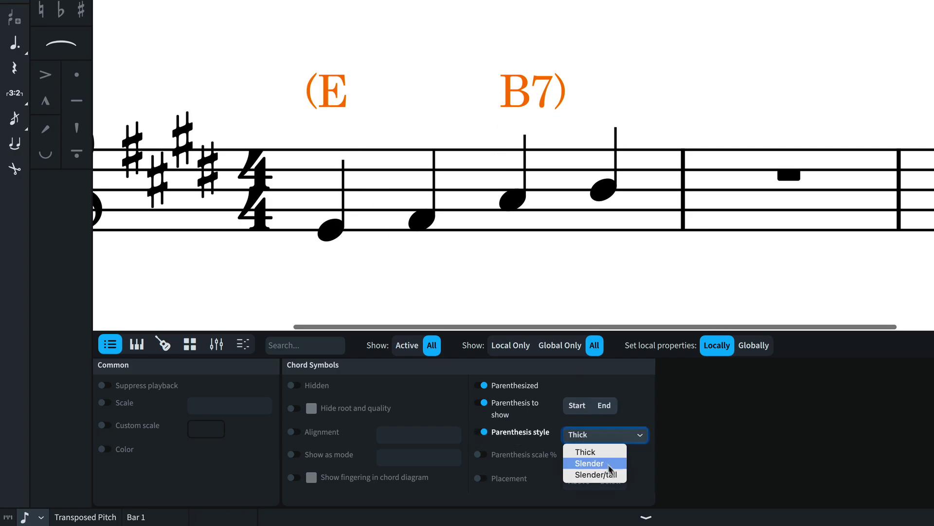
{"action": "left_click", "coordinate": [614, 475]}
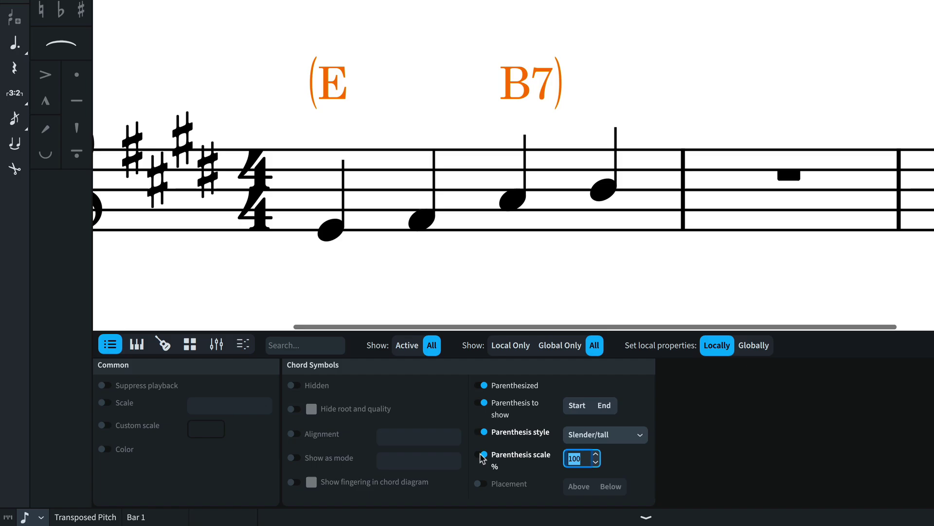
Position chord symbols below the staff in Engraving Options and apply
{"action": "left_click", "coordinate": [662, 122]}
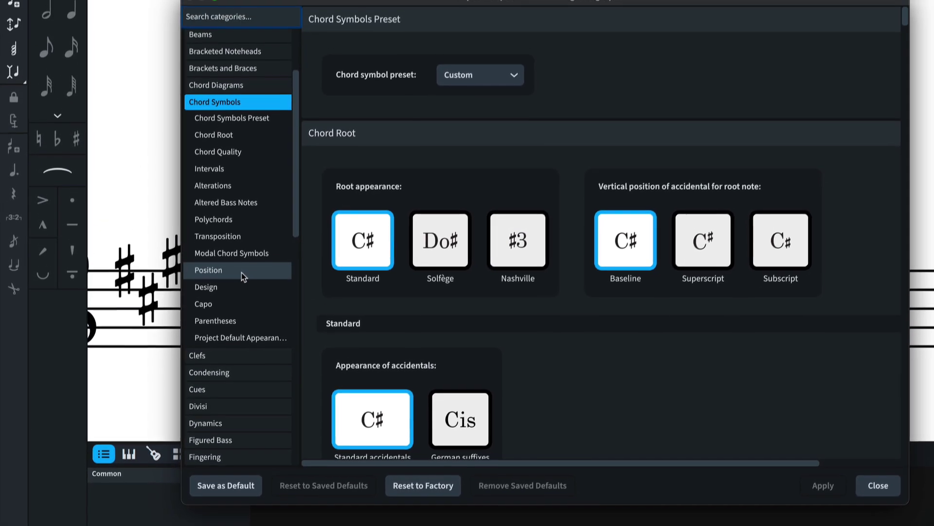
{"action": "left_click", "coordinate": [253, 174]}
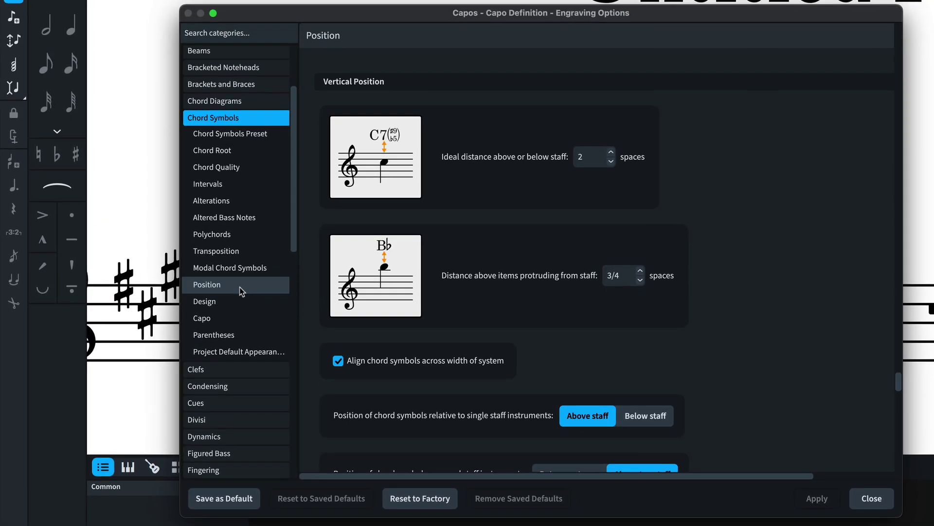
{"action": "left_click", "coordinate": [645, 415]}
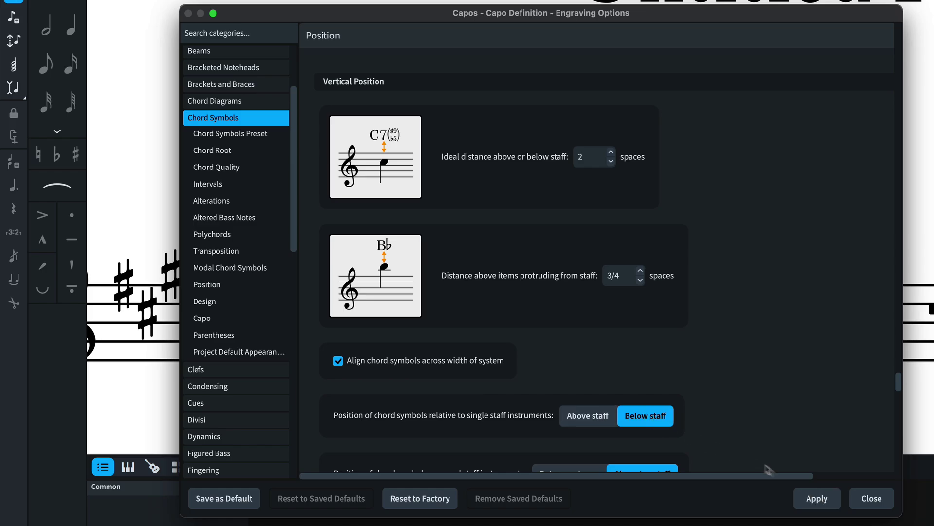
{"action": "left_click", "coordinate": [817, 498]}
{"action": "left_click", "coordinate": [871, 498]}
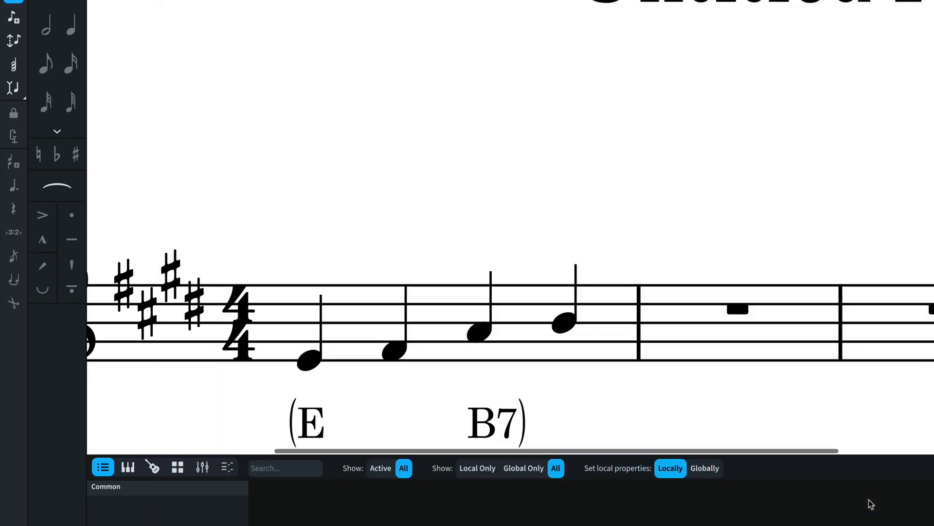
Enable Erase background on the G/D chord symbol to hide the barline behind it
{"action": "scroll", "coordinate": [759, 374], "scroll_direction": "down", "scroll_amount": 1}
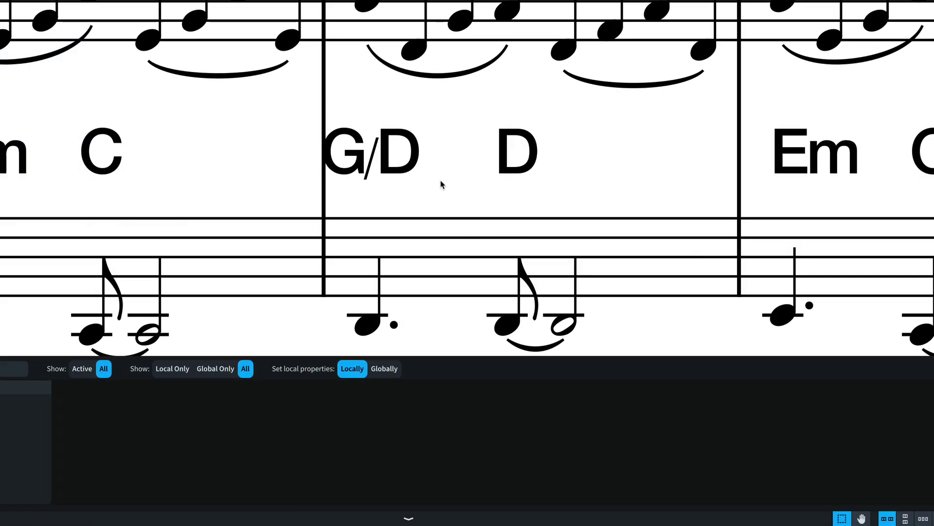
{"action": "left_click", "coordinate": [387, 171]}
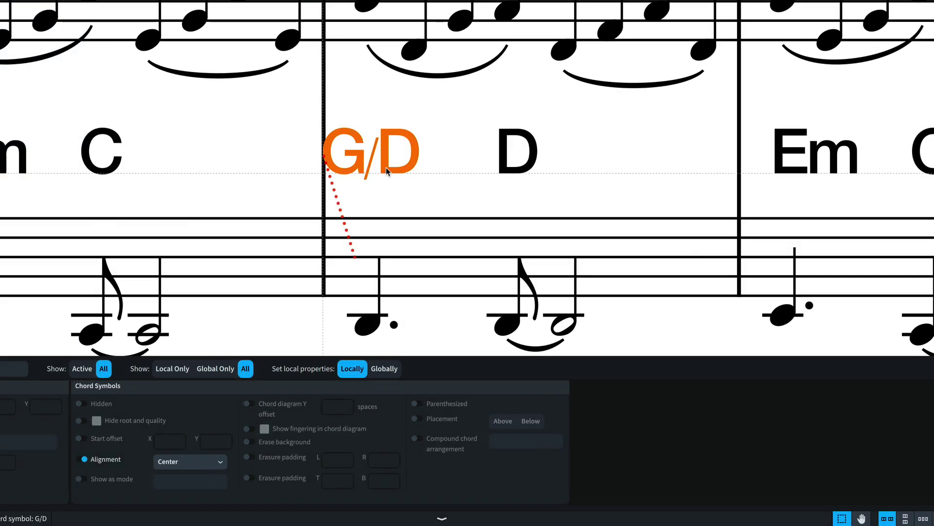
{"action": "left_click", "coordinate": [249, 442]}
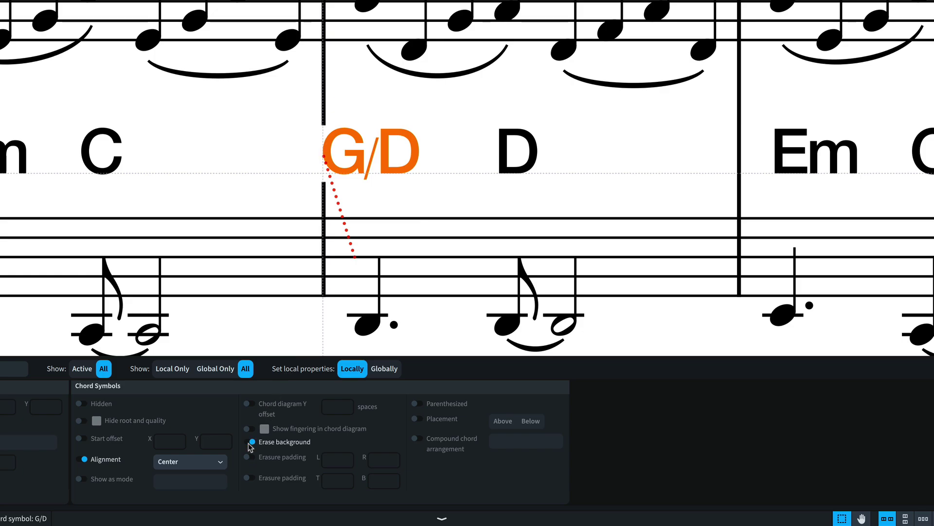
{"action": "left_click", "coordinate": [262, 344]}
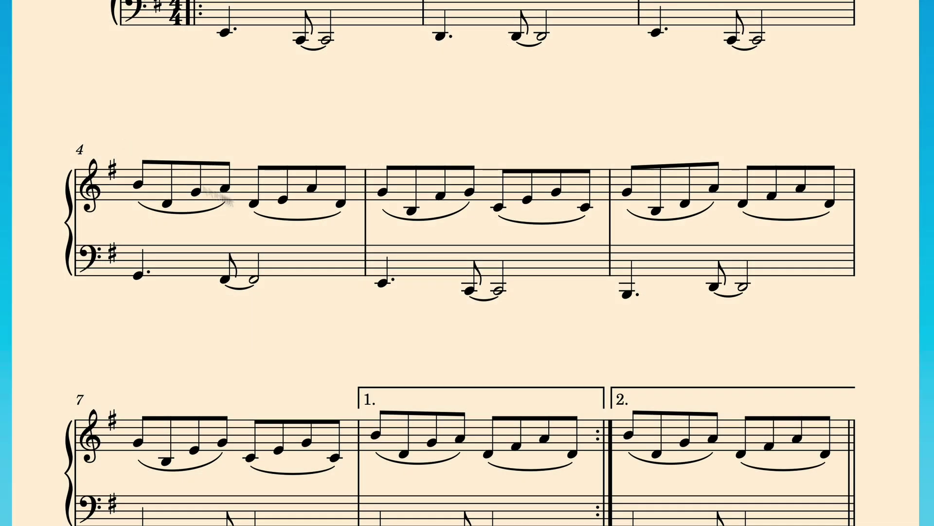
Enter chord symbols G, D(add9)/F♯, Em and C across bars 4–5
{"action": "left_click_drag", "start_coordinate": [123, 135], "coordinate": [603, 318]}
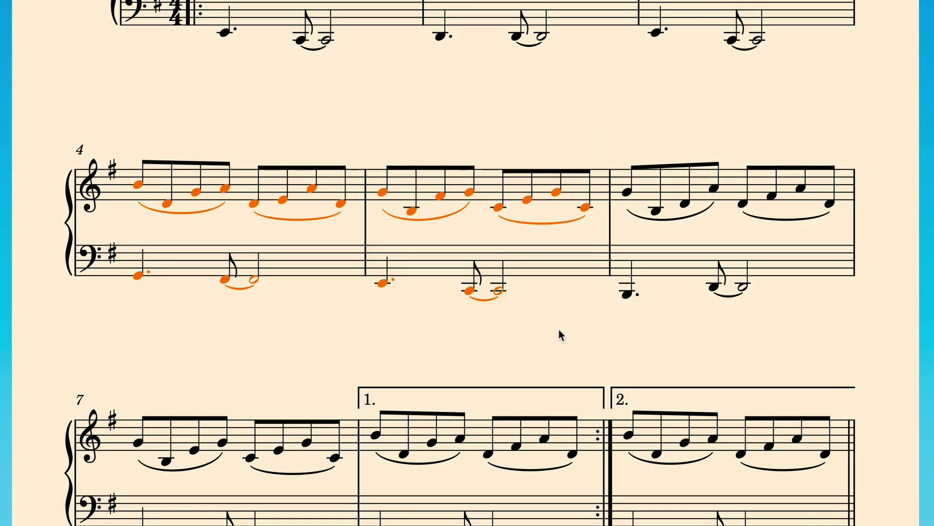
{"action": "key", "text": "shift+q"}
{"action": "key", "text": "BackSpace"}
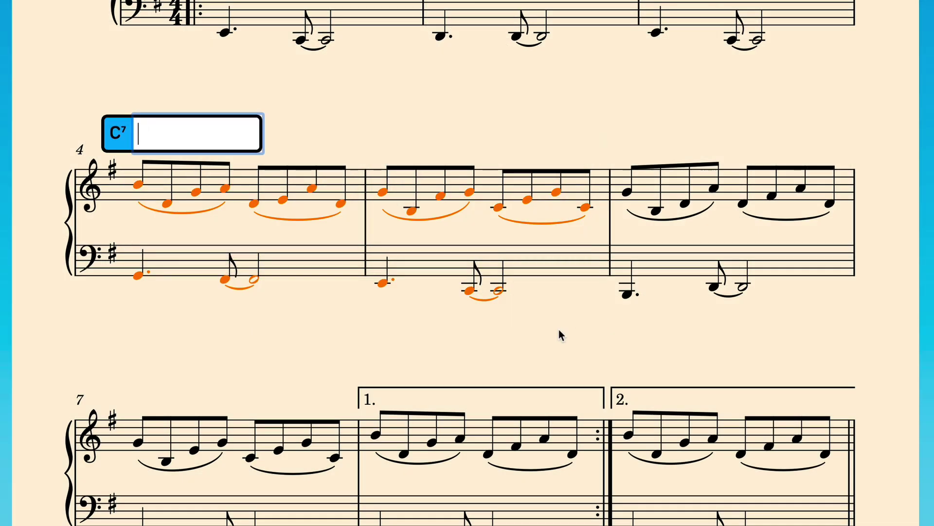
{"action": "type", "text": "reg"}
{"action": "key", "text": "Return"}
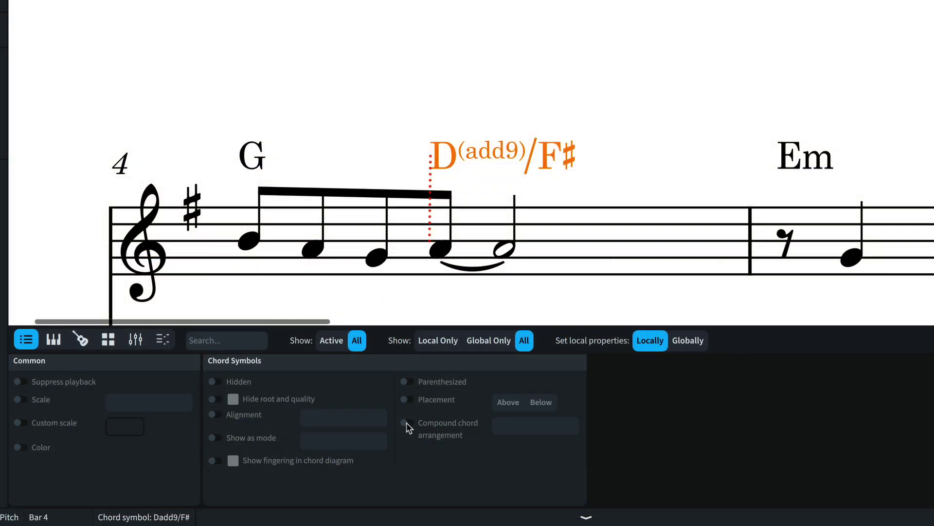
Give D(add9)/F♯ a stacked compound arrangement with F♯ beneath D(add9)
{"action": "left_click", "coordinate": [409, 423]}
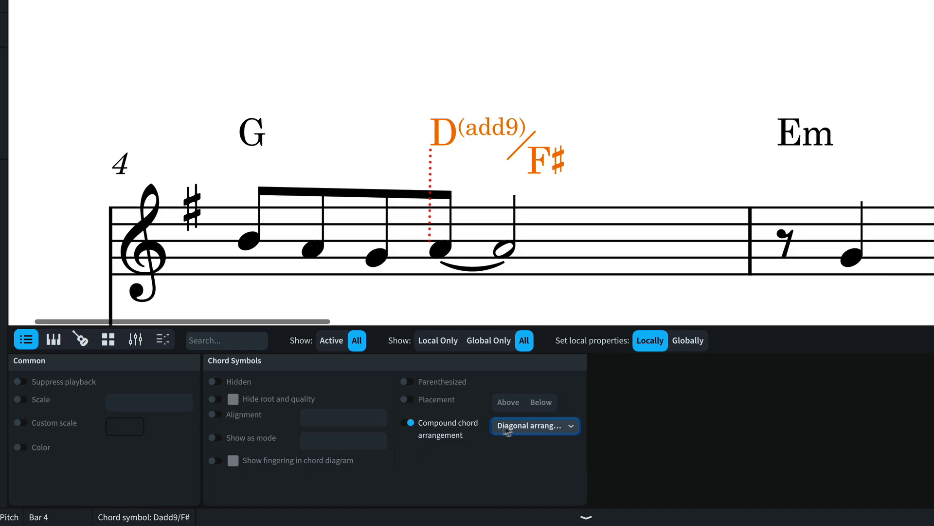
{"action": "left_click", "coordinate": [535, 424]}
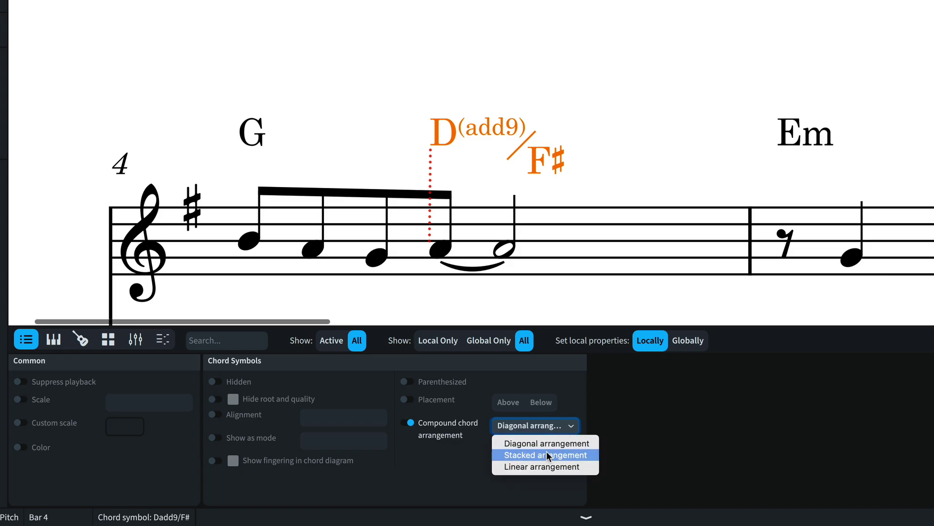
{"action": "left_click", "coordinate": [548, 454]}
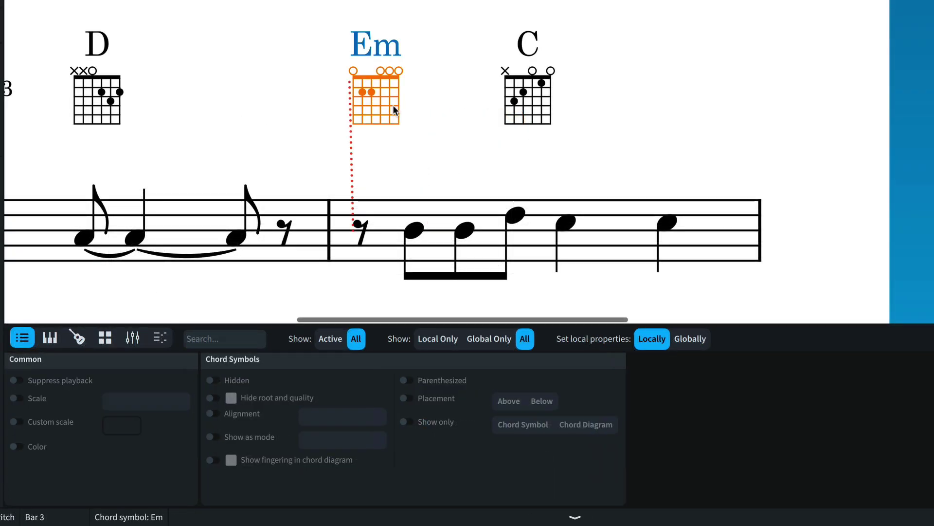
Set Em to show only its chord symbol and C to show only its chord diagram
{"action": "left_click", "coordinate": [405, 422]}
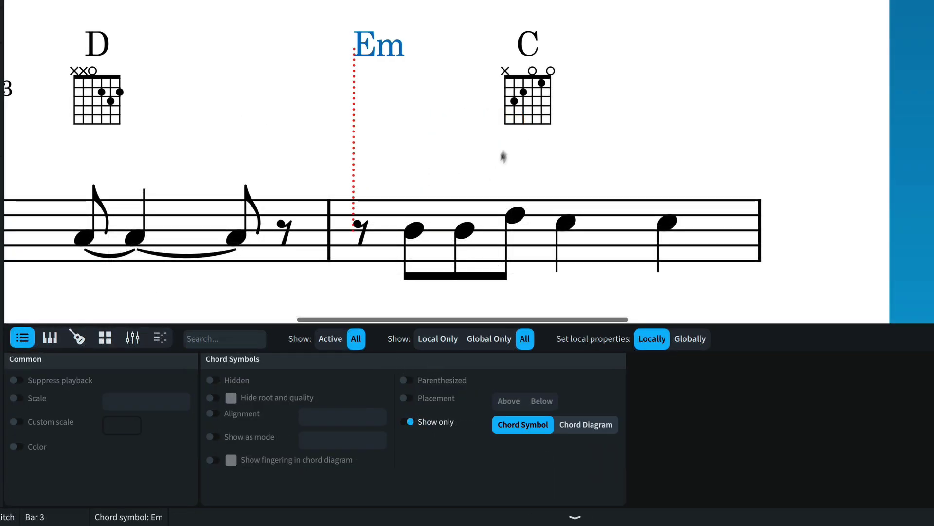
{"action": "left_click", "coordinate": [517, 120]}
{"action": "left_click", "coordinate": [407, 422]}
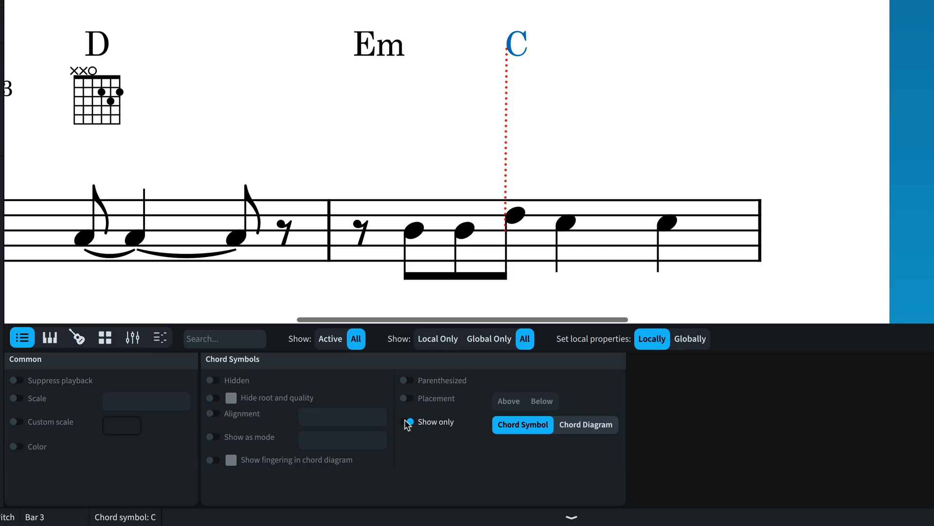
{"action": "left_click", "coordinate": [568, 432]}
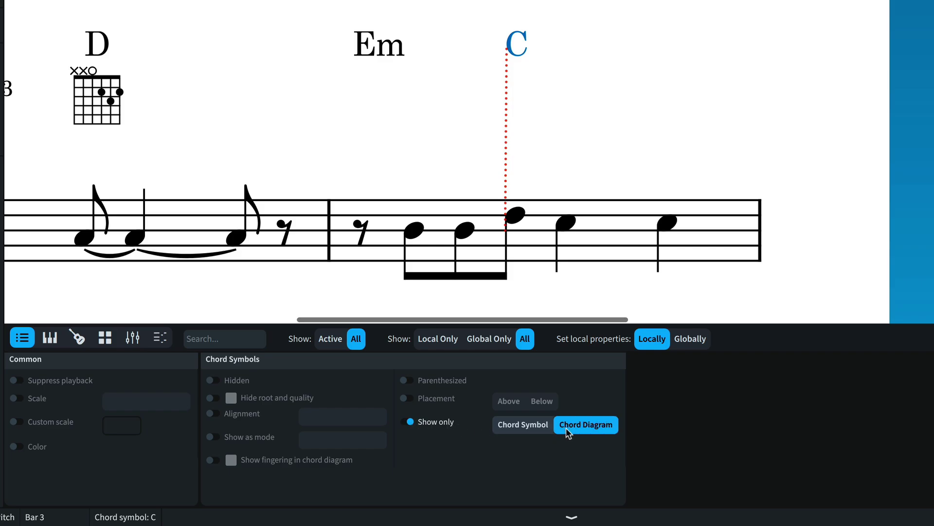
{"action": "left_click", "coordinate": [780, 153]}
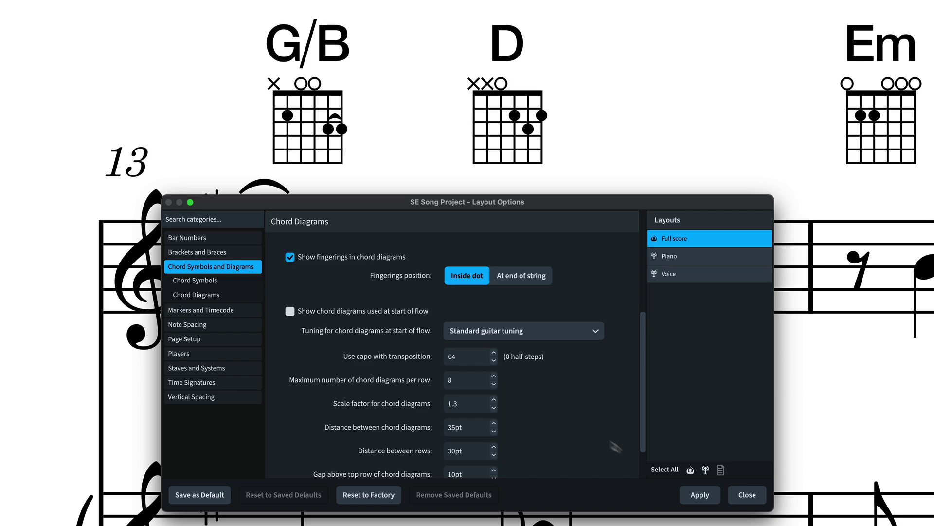
Apply chord-diagram fingerings and position them at the end of each string
{"action": "left_click", "coordinate": [696, 494]}
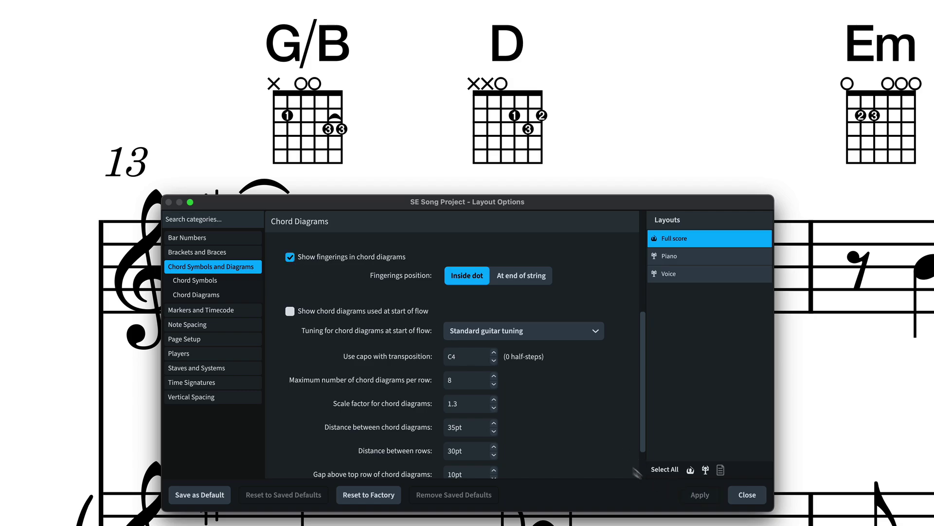
{"action": "left_click", "coordinate": [530, 280]}
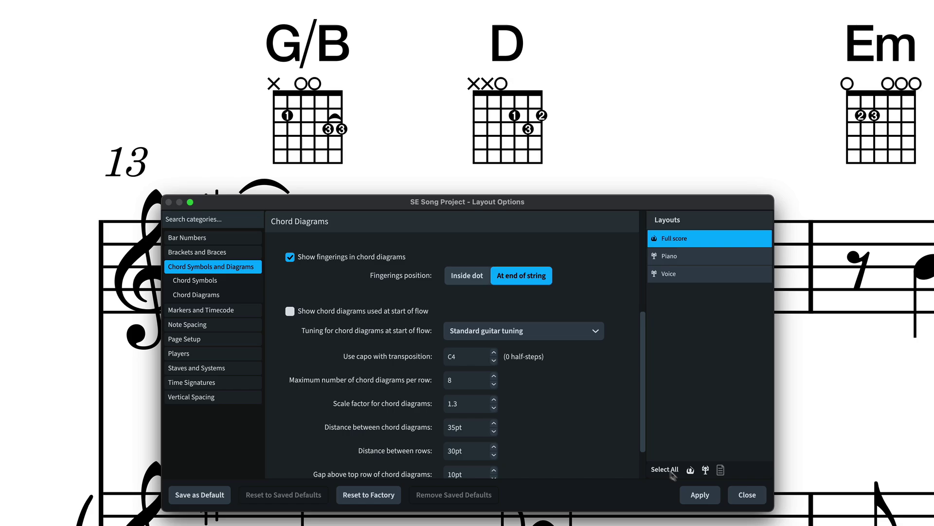
{"action": "left_click", "coordinate": [713, 500]}
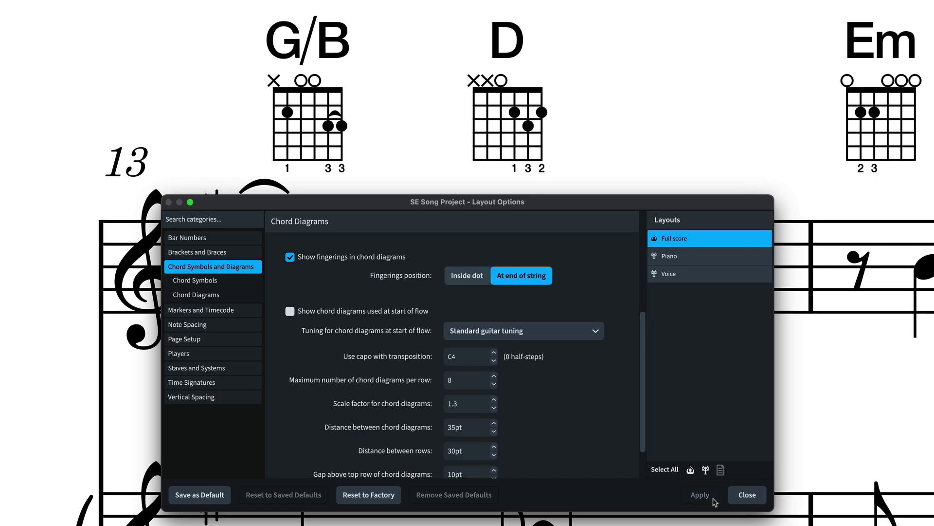